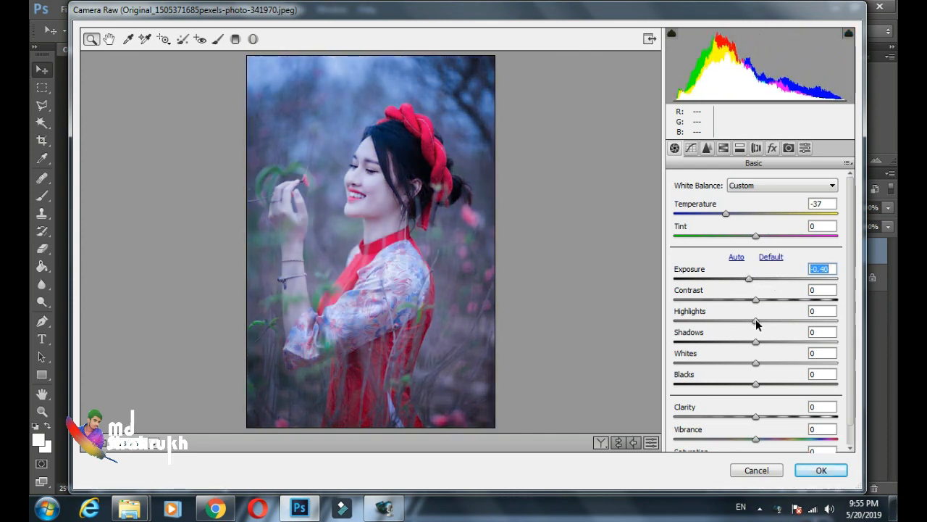
Set the basic adjustments to Highlights +8, Clarity +48, Whites -19 and Shadows -37
mouse_move(757, 320)
mouse_down()
mouse_move(723, 319)
mouse_move(763, 319)
mouse_up()
drag(757, 418, 794, 416)
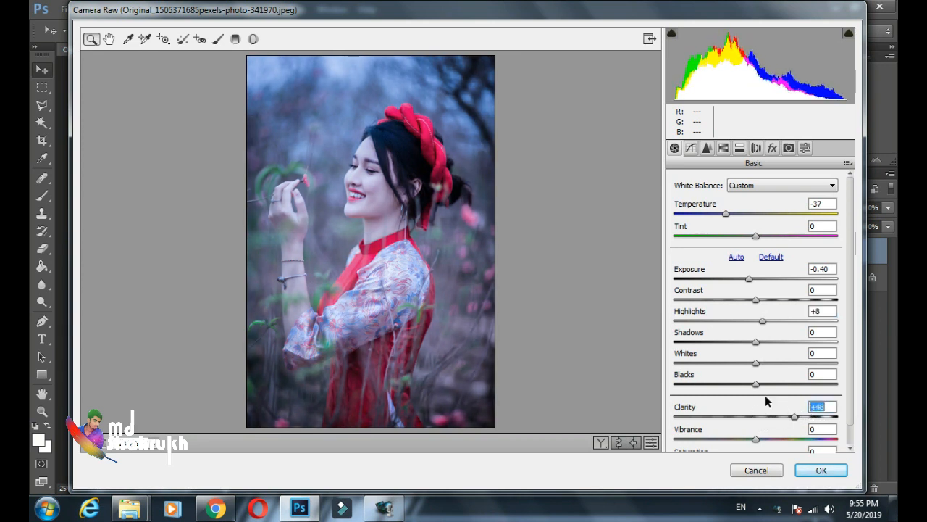
drag(756, 364, 726, 343)
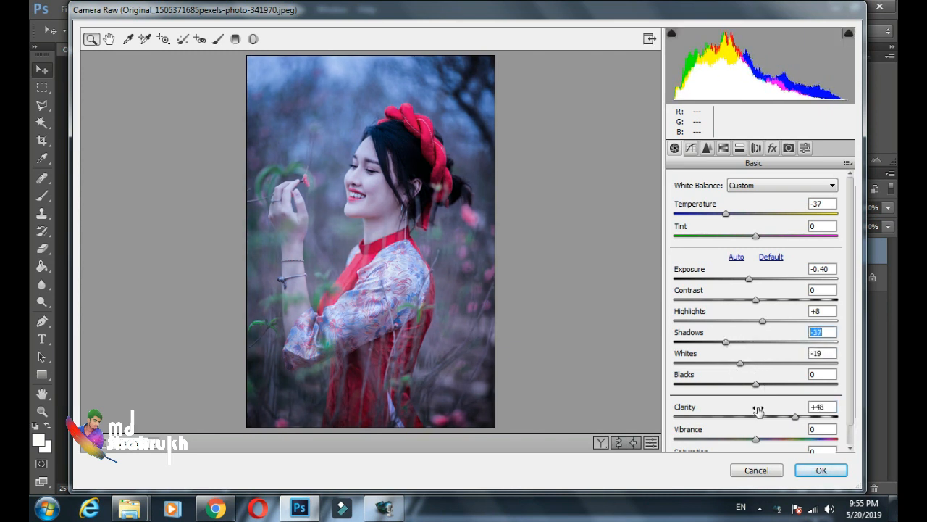
Shape the parametric tone curve with Highlights +53, Lights -27, Darks -15 and Shadows -14
click(693, 150)
drag(759, 395, 799, 395)
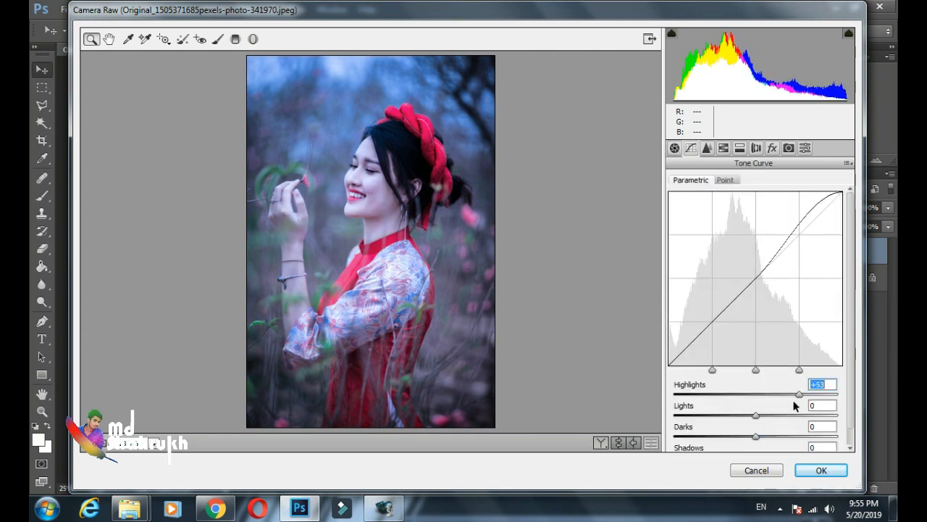
mouse_move(756, 415)
mouse_down()
mouse_move(724, 413)
mouse_move(734, 415)
mouse_move(729, 435)
mouse_move(756, 433)
mouse_up()
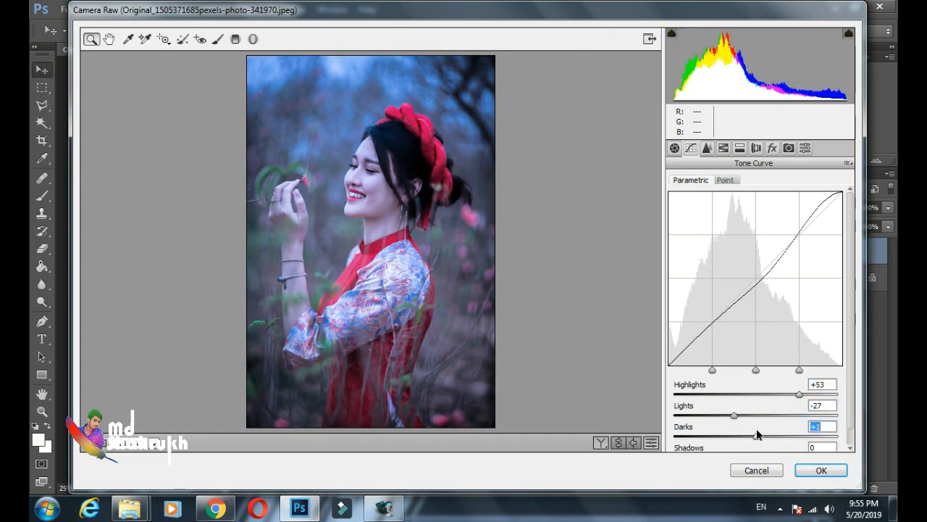
scroll(784, 427, down, 1)
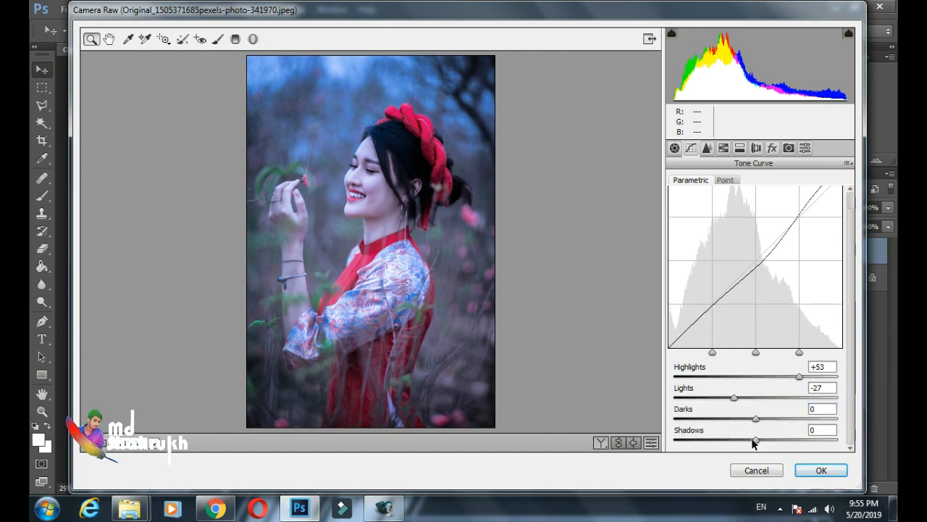
drag(755, 439, 744, 420)
click(755, 419)
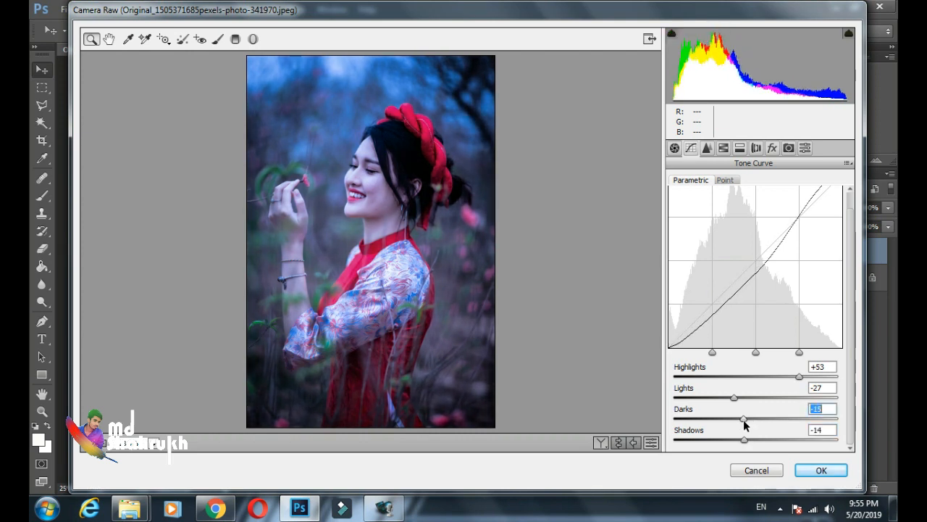
Shift the hues: Reds +27, Oranges +36, Yellows -3, Greens +21, Aquas -17, Blues +19, Purples -22, Magentas +27
click(708, 148)
click(724, 148)
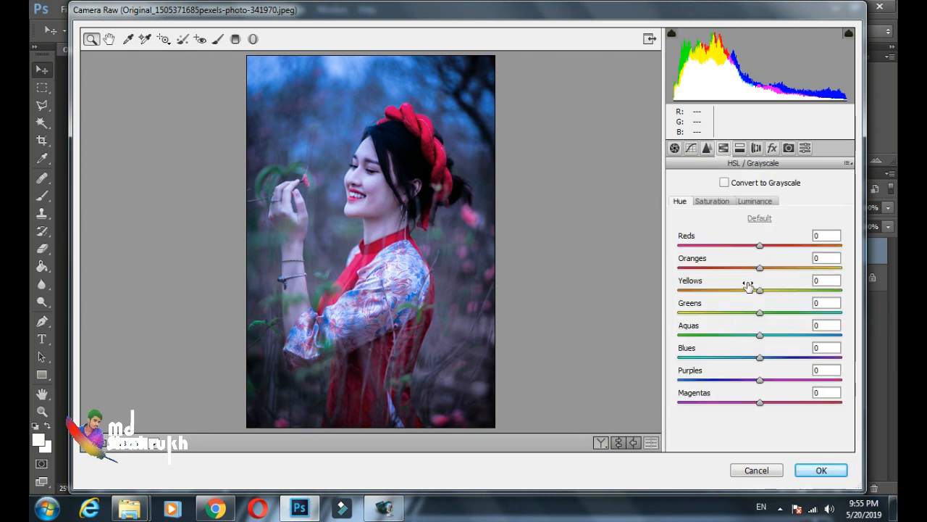
drag(759, 248, 790, 265)
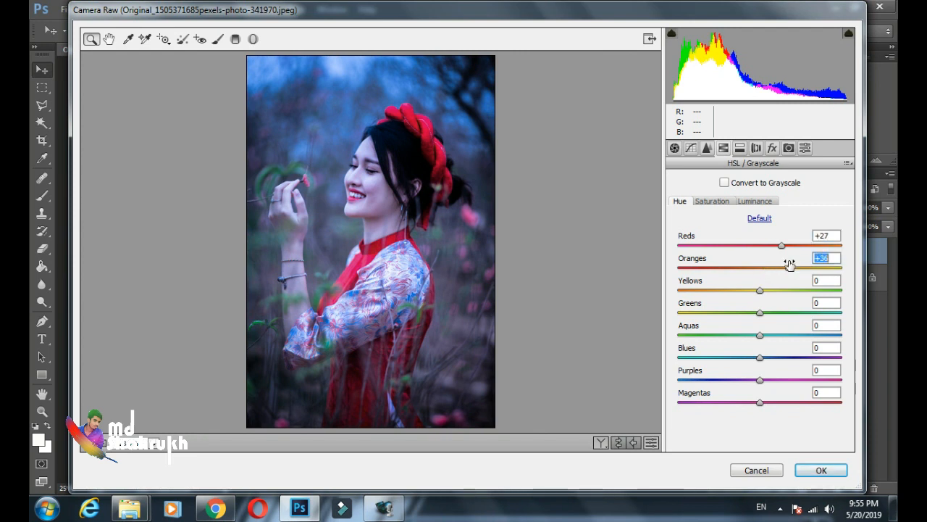
drag(758, 291, 723, 288)
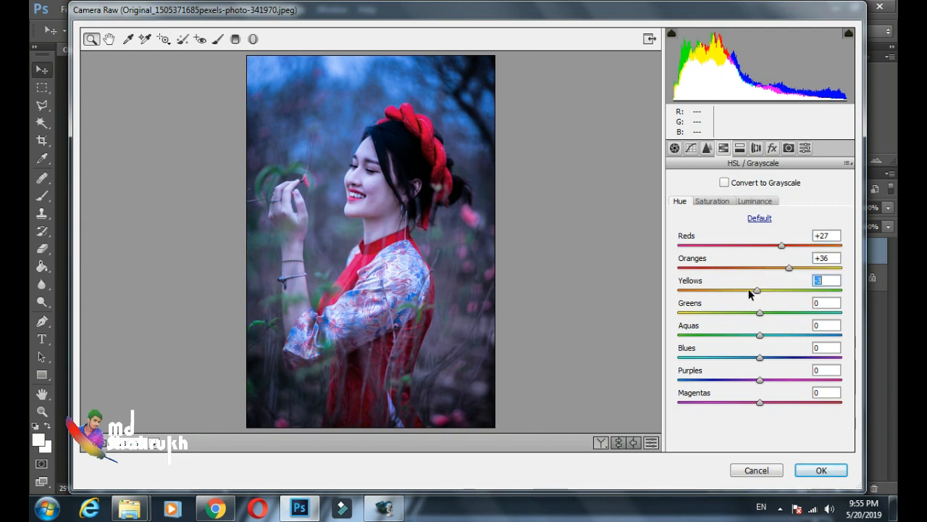
drag(759, 312, 783, 406)
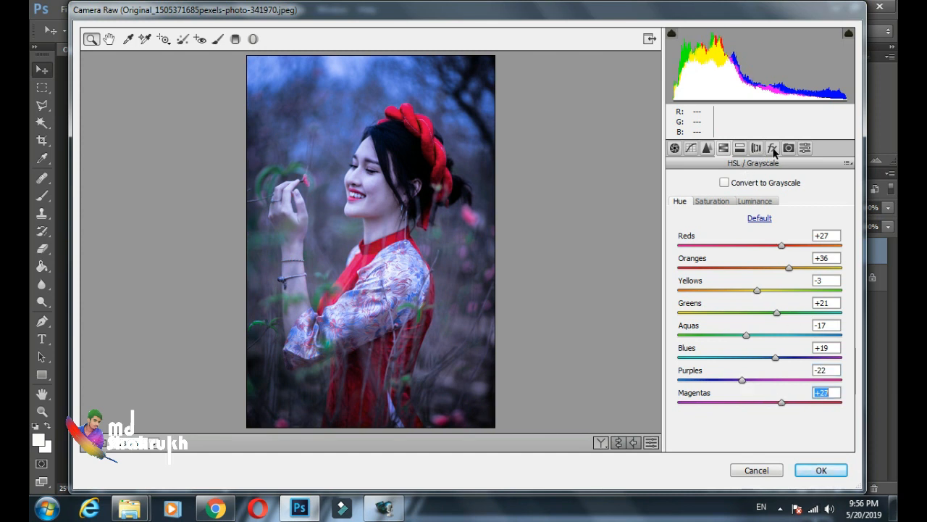
Add a post-crop vignette with an amount of -28 and apply the Camera Raw adjustments to the layer
click(756, 148)
click(770, 149)
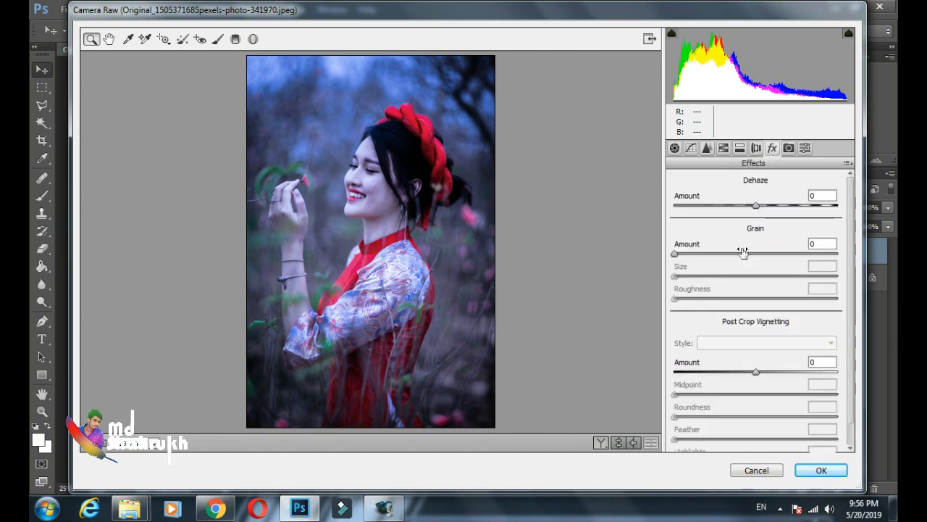
drag(752, 370, 735, 371)
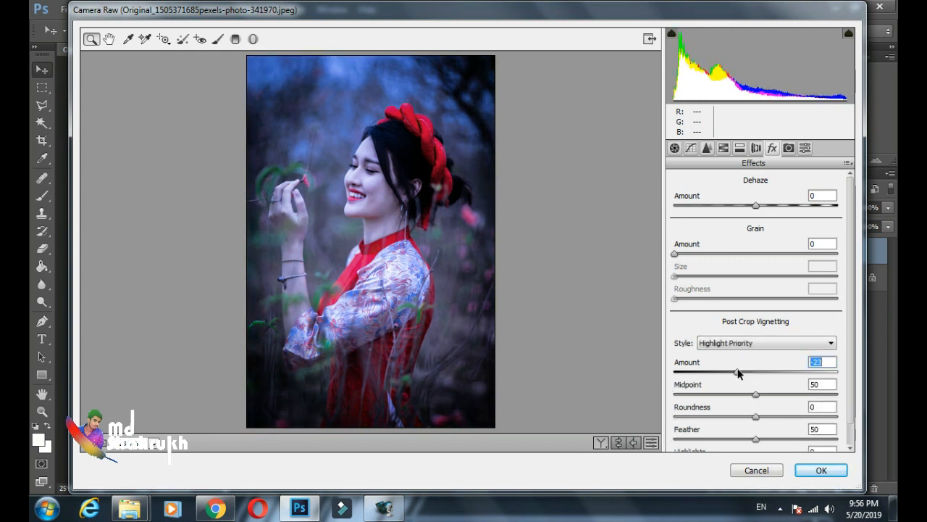
click(729, 372)
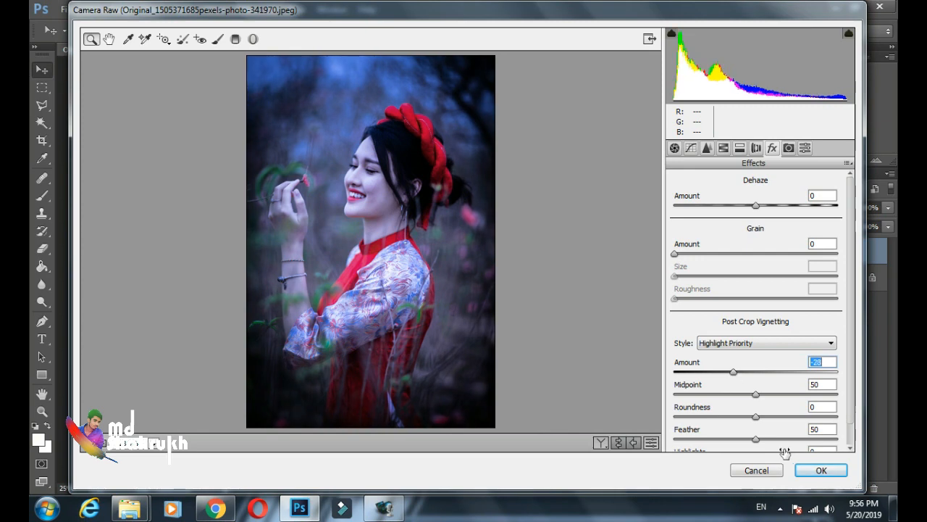
click(821, 470)
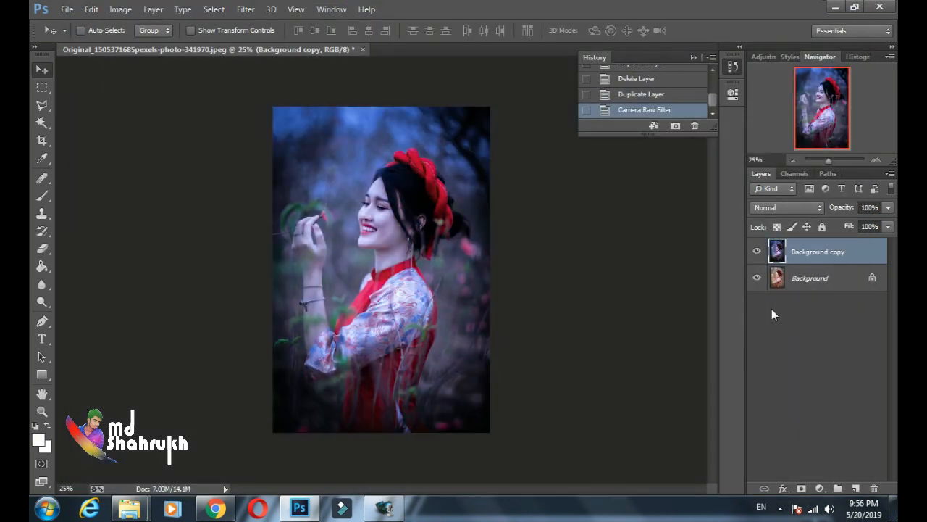
Compare the Background copy layer with the original and choose a soft round Eraser brush with 0% hardness
click(757, 251)
click(757, 251)
click(42, 250)
click(99, 30)
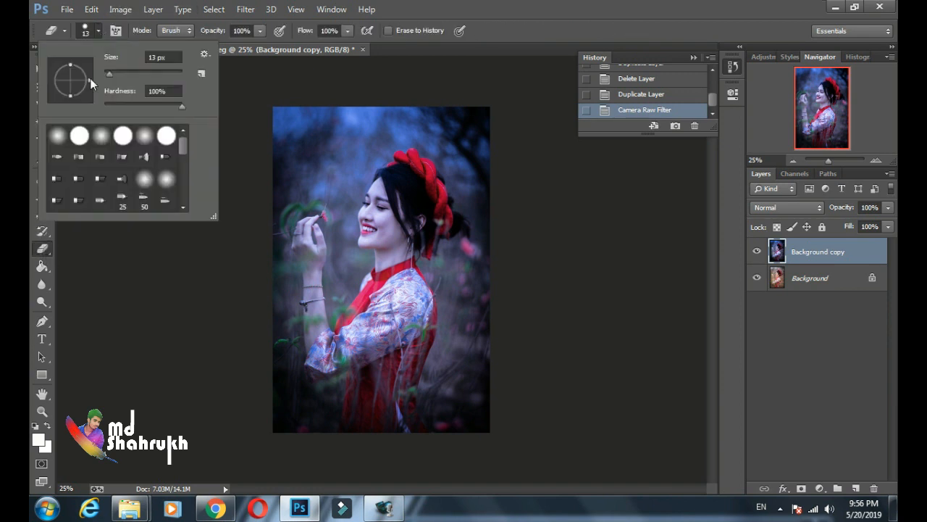
click(58, 136)
click(366, 223)
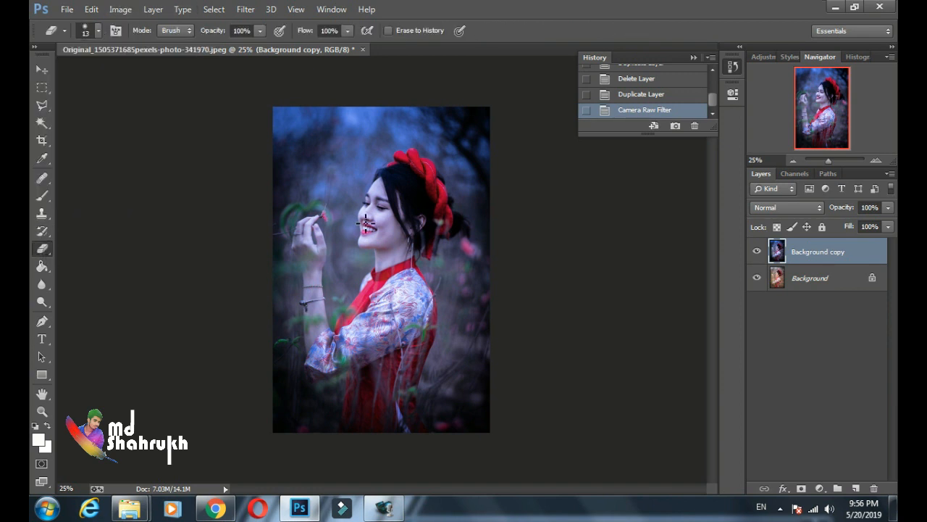
Try erasing the blue tint from the face with a 135 px Eraser and delete the last stroke from the history
right_click(358, 207)
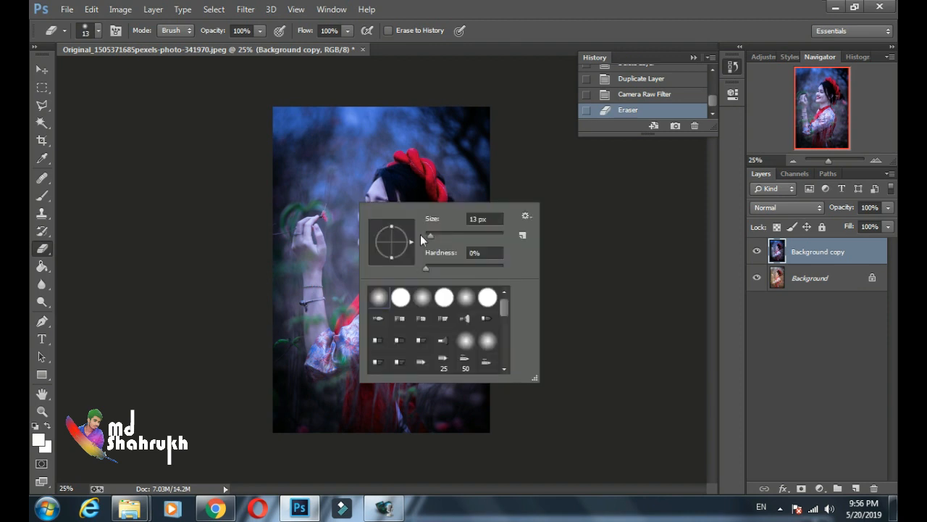
drag(421, 234, 450, 231)
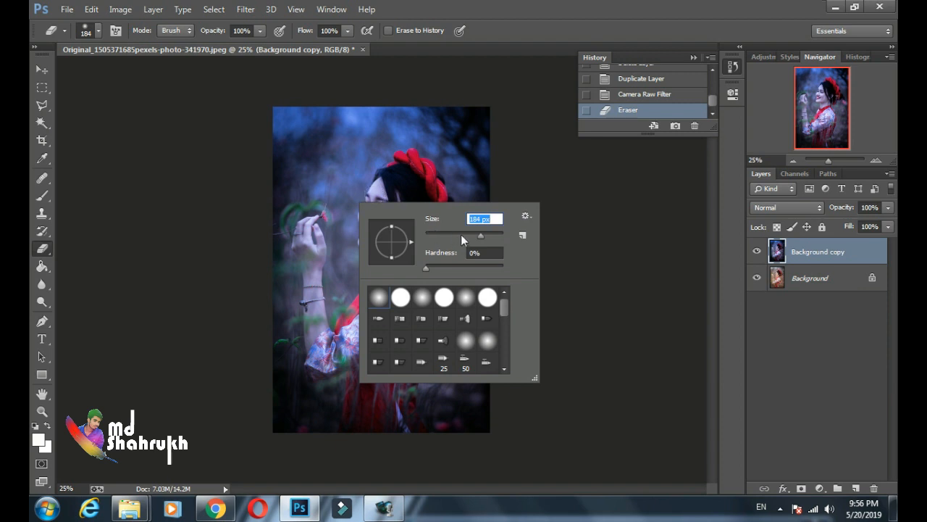
click(382, 231)
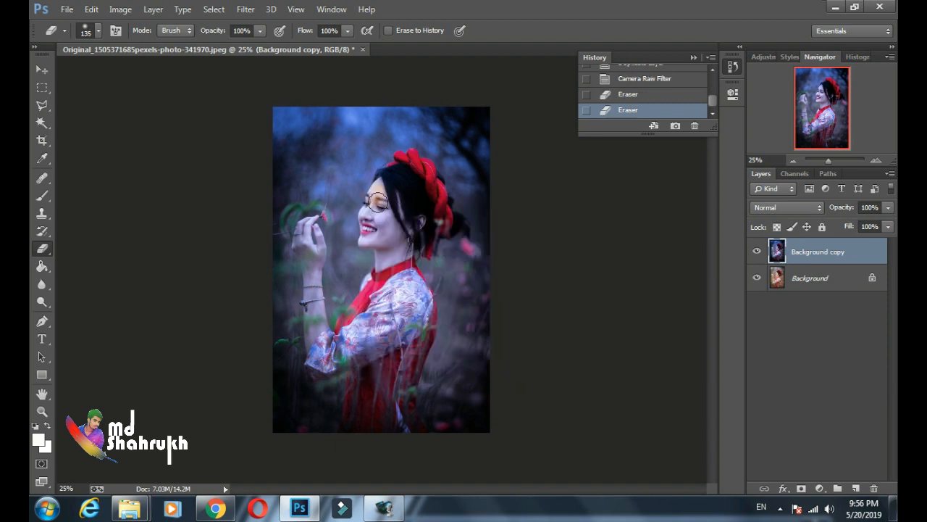
mouse_move(376, 195)
mouse_down()
mouse_move(380, 187)
mouse_move(368, 227)
mouse_up()
click(694, 126)
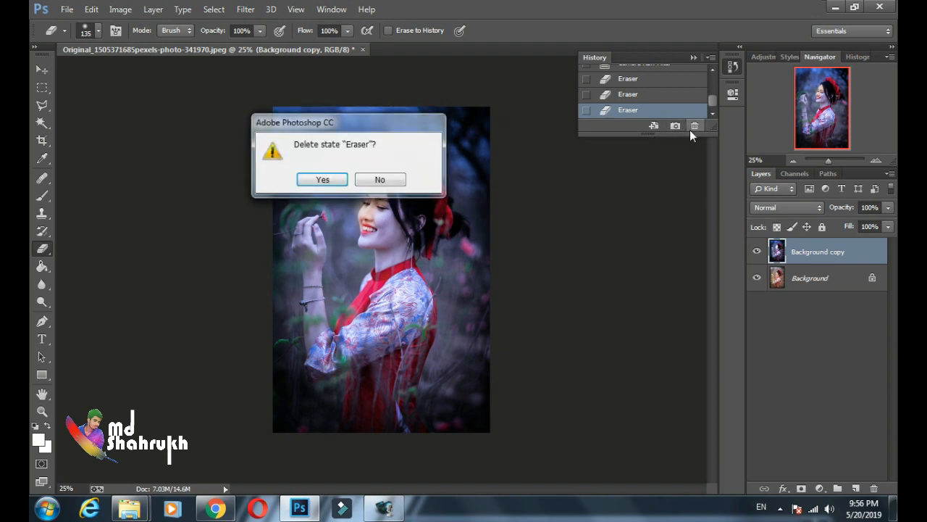
key(Return)
Set the Eraser size to 71 px and erase the Background copy layer over the woman's face and neck
key(ctrl+plus)
key(ctrl+plus)
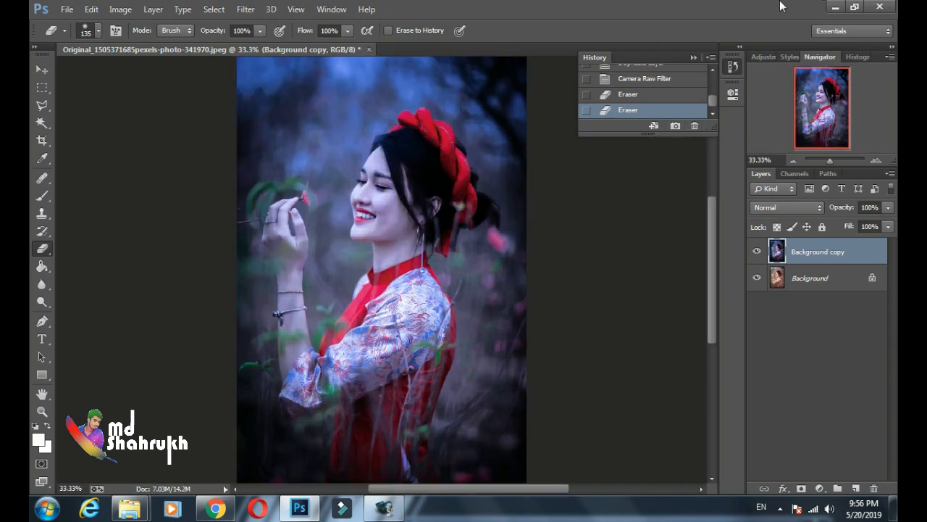
scroll(441, 145, up, 3)
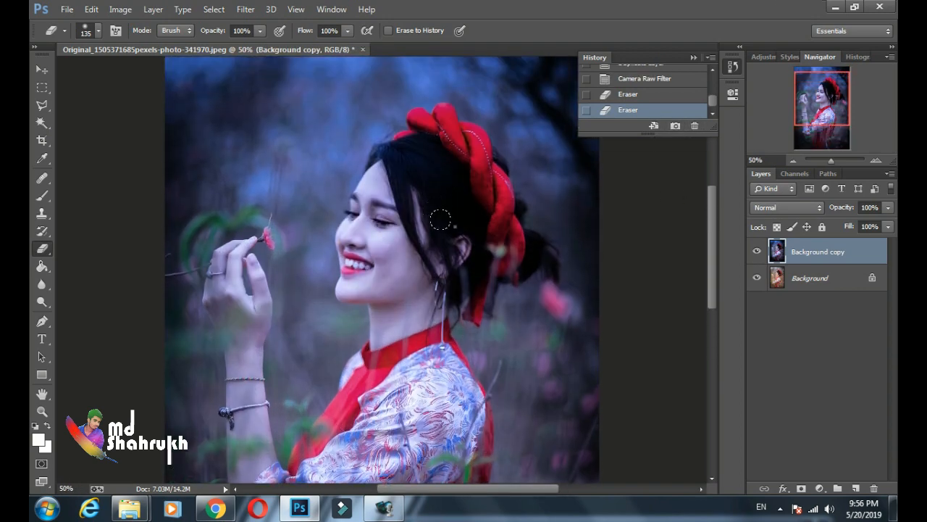
right_click(441, 219)
drag(563, 258, 518, 247)
key(Return)
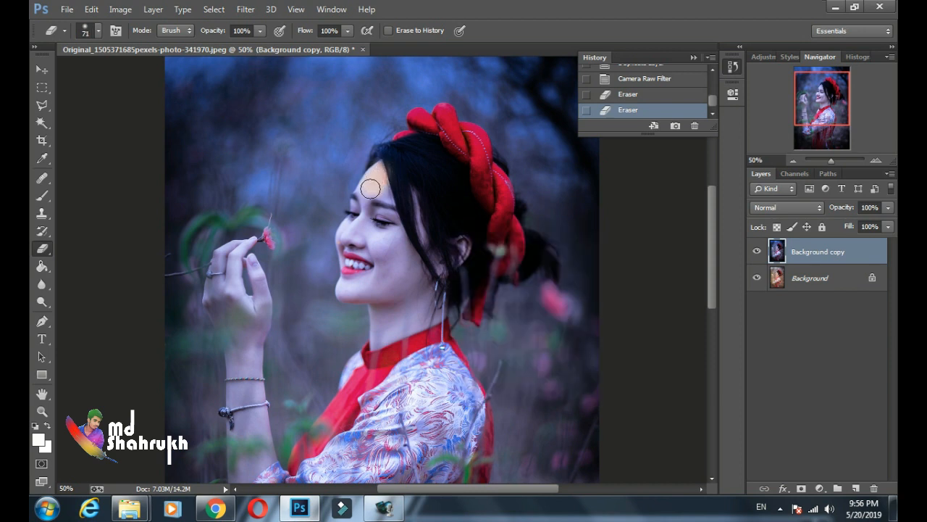
mouse_move(371, 188)
mouse_down()
mouse_move(385, 212)
mouse_move(385, 198)
mouse_move(392, 231)
mouse_move(413, 195)
mouse_move(420, 241)
mouse_move(440, 271)
mouse_move(464, 253)
mouse_move(460, 243)
mouse_move(430, 286)
mouse_move(410, 244)
mouse_move(398, 259)
mouse_move(368, 231)
mouse_up()
mouse_move(407, 261)
mouse_down()
mouse_move(384, 276)
mouse_move(355, 238)
mouse_move(359, 215)
mouse_move(344, 295)
mouse_move(361, 292)
mouse_move(358, 256)
mouse_move(394, 277)
mouse_move(368, 285)
mouse_move(377, 290)
mouse_move(413, 278)
mouse_move(431, 312)
mouse_move(415, 318)
mouse_move(435, 316)
mouse_move(381, 343)
mouse_move(400, 310)
mouse_up()
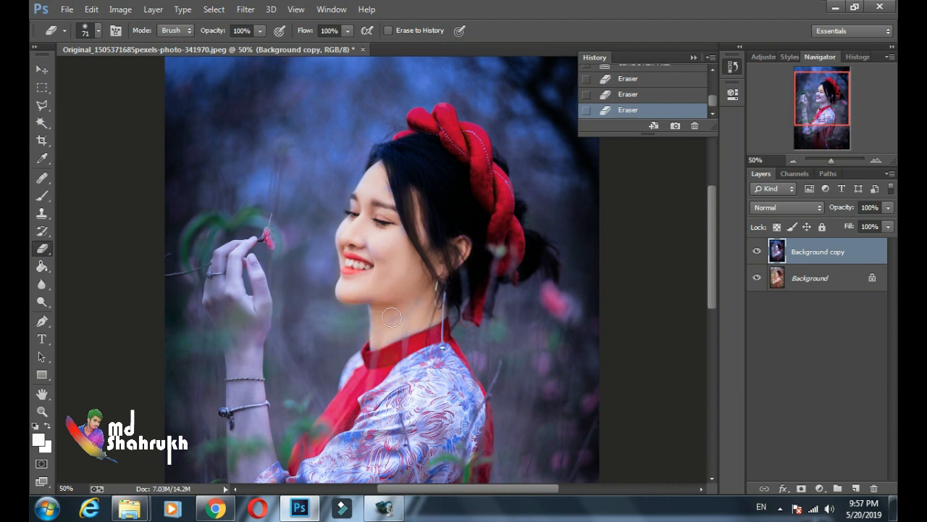
Erase the Background copy layer over the raised forearm, the wrist and the lower part of the hand
scroll(406, 316, down, 2)
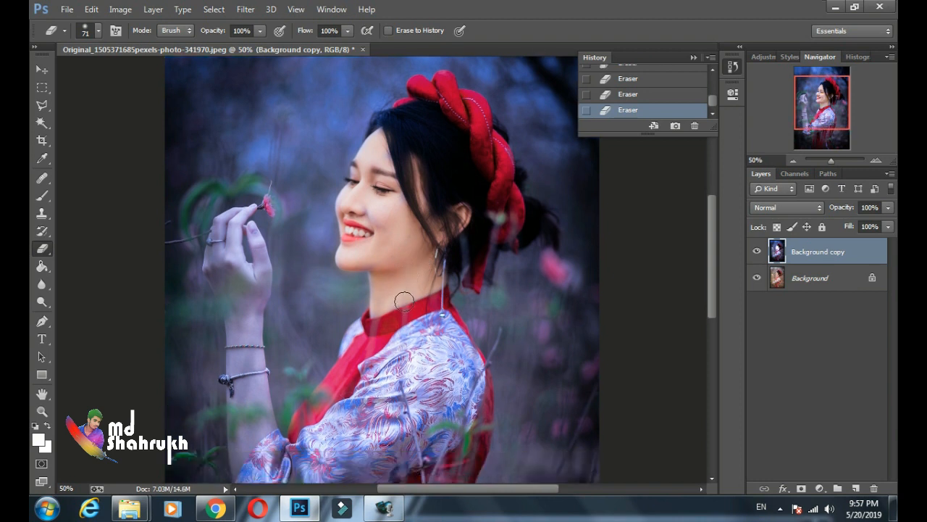
scroll(377, 302, down, 2)
mouse_move(225, 234)
mouse_down()
mouse_move(230, 247)
mouse_move(217, 240)
mouse_move(238, 272)
mouse_move(234, 333)
mouse_move(244, 346)
mouse_move(253, 294)
mouse_move(256, 333)
mouse_move(251, 396)
mouse_move(241, 352)
mouse_move(230, 351)
mouse_move(236, 428)
mouse_move(265, 390)
mouse_move(260, 364)
mouse_up()
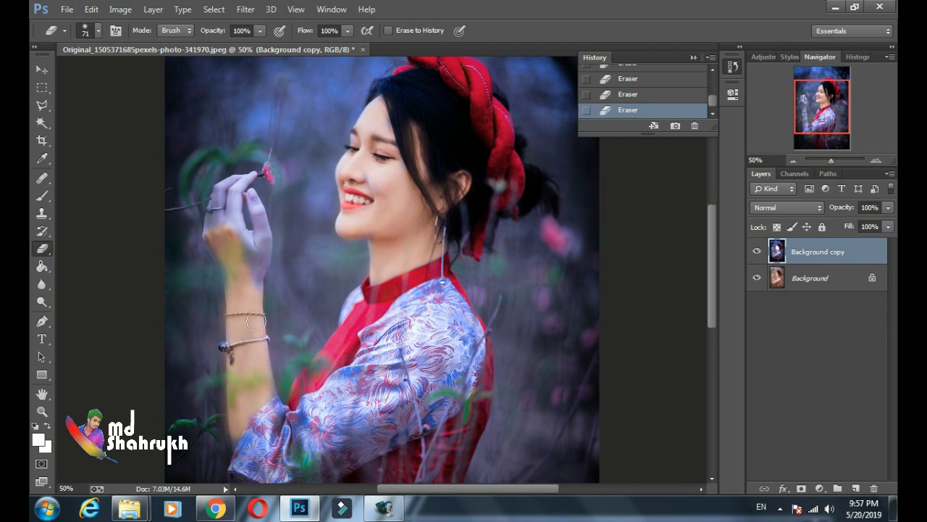
mouse_move(255, 289)
mouse_down()
mouse_move(255, 248)
mouse_move(254, 256)
mouse_up()
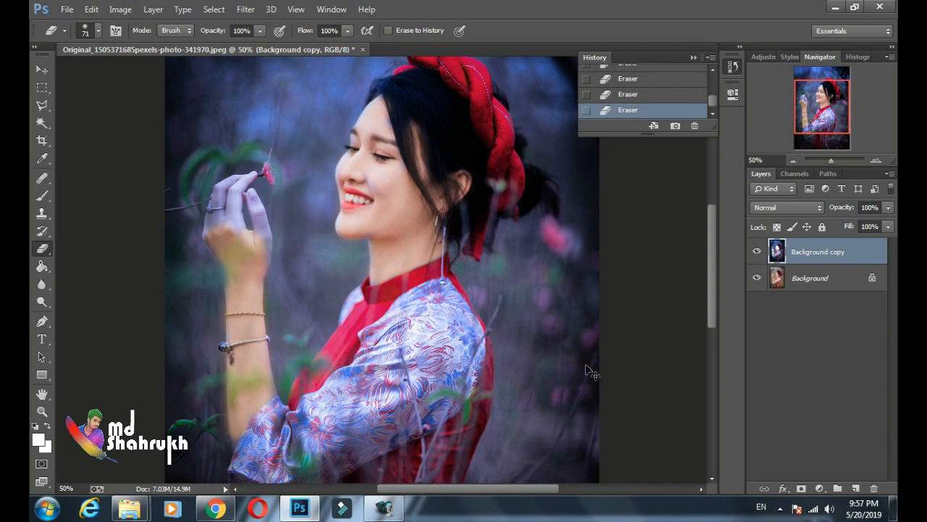
Reduce the Eraser size to 41 px and erase along the outer edge of the hand down to the wrist
key(ctrl+plus)
key(ctrl+plus)
scroll(287, 295, up, 3)
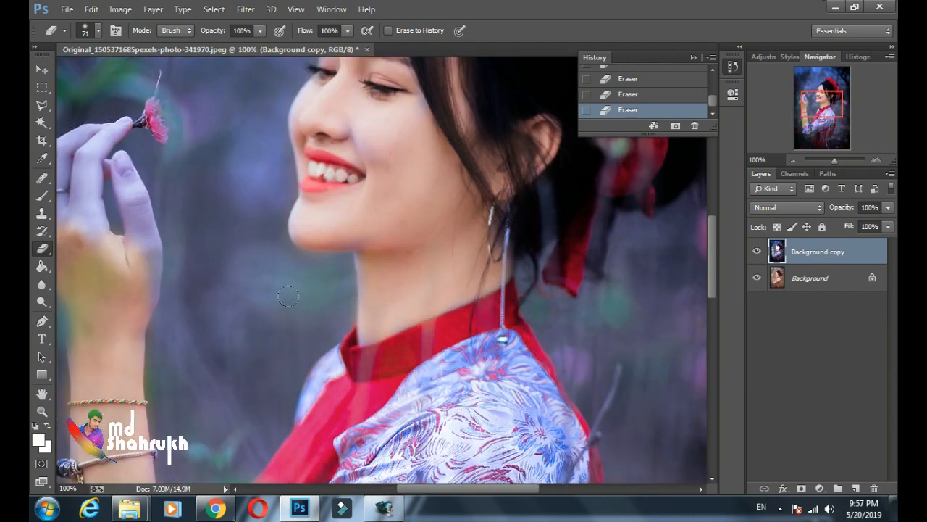
scroll(288, 295, up, 1)
drag(428, 490, 381, 493)
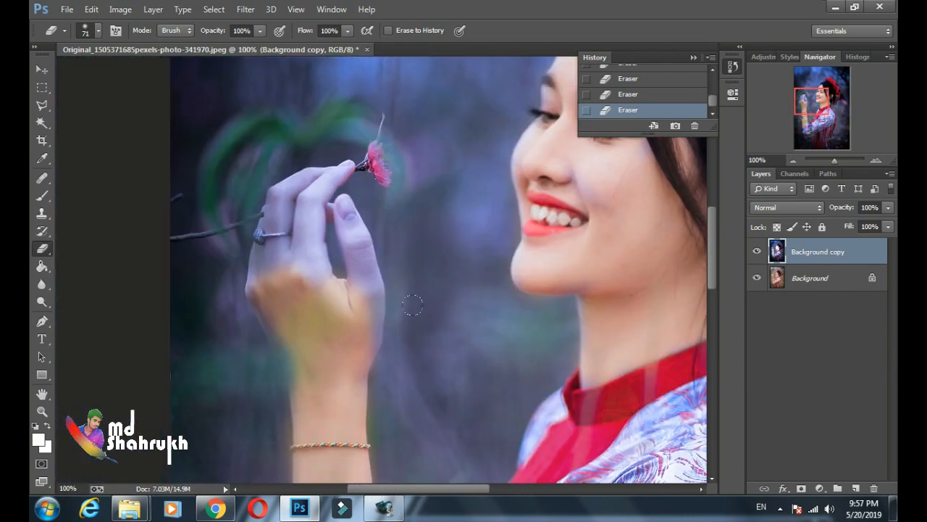
right_click(412, 305)
click(507, 346)
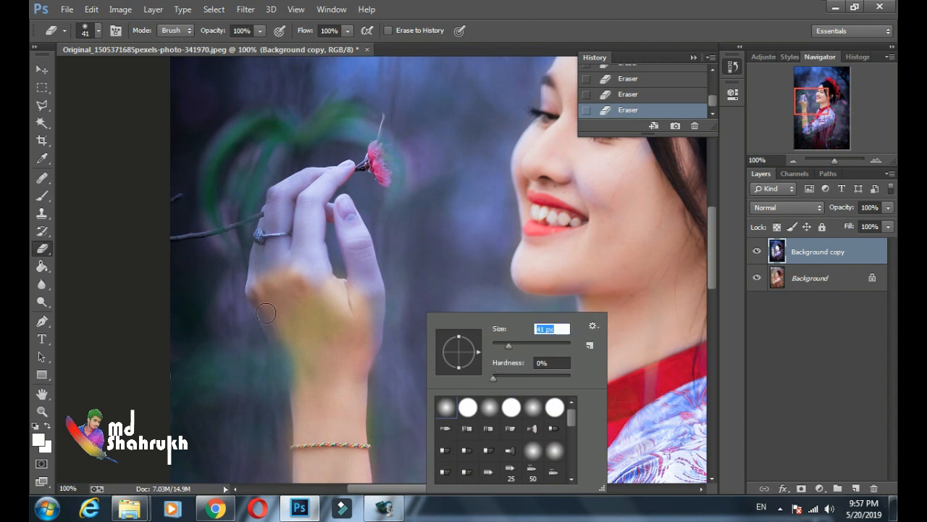
drag(268, 309, 298, 383)
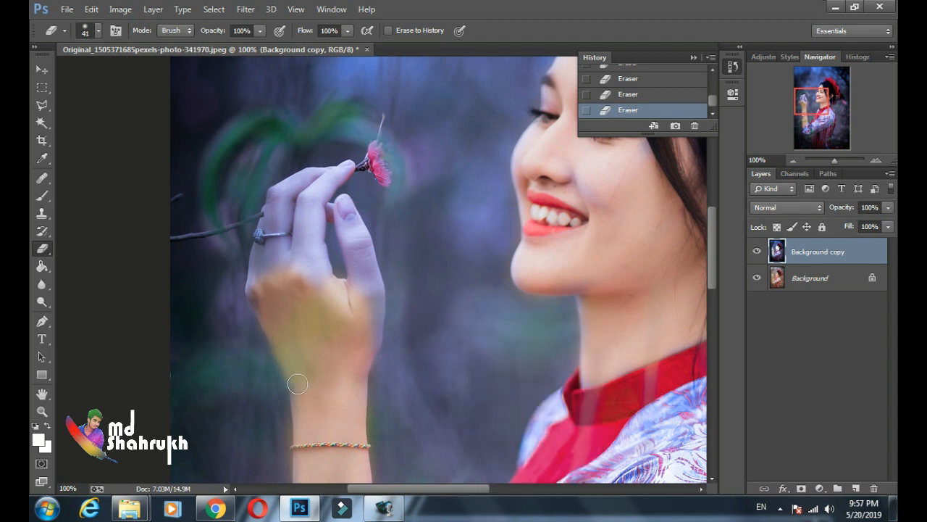
Erase the remaining blue tint over the fingers, ring, thumb and outer edge of the raised hand
mouse_move(309, 252)
mouse_down()
mouse_move(306, 209)
mouse_move(293, 218)
mouse_move(316, 180)
mouse_move(300, 181)
mouse_move(276, 208)
mouse_move(271, 242)
mouse_move(284, 231)
mouse_move(264, 274)
mouse_move(270, 227)
mouse_up()
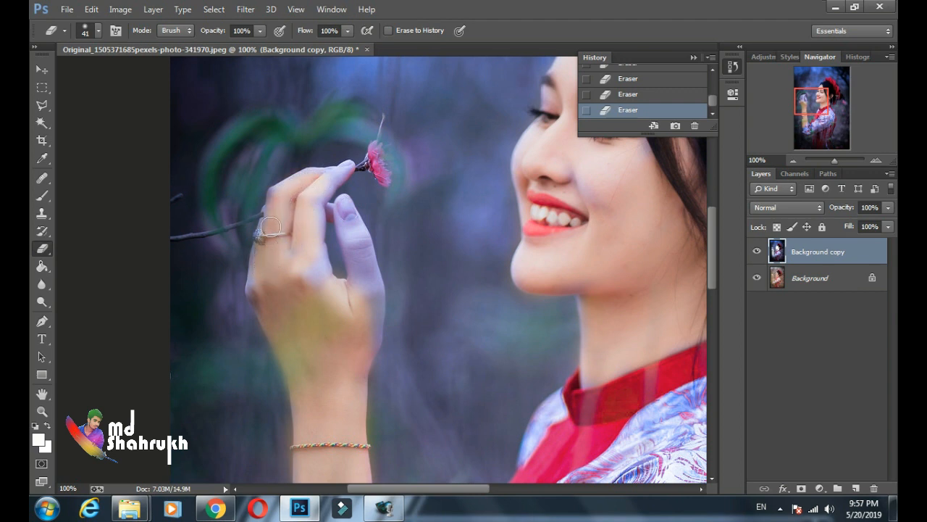
mouse_move(346, 209)
mouse_down()
mouse_move(358, 292)
mouse_move(354, 231)
mouse_up()
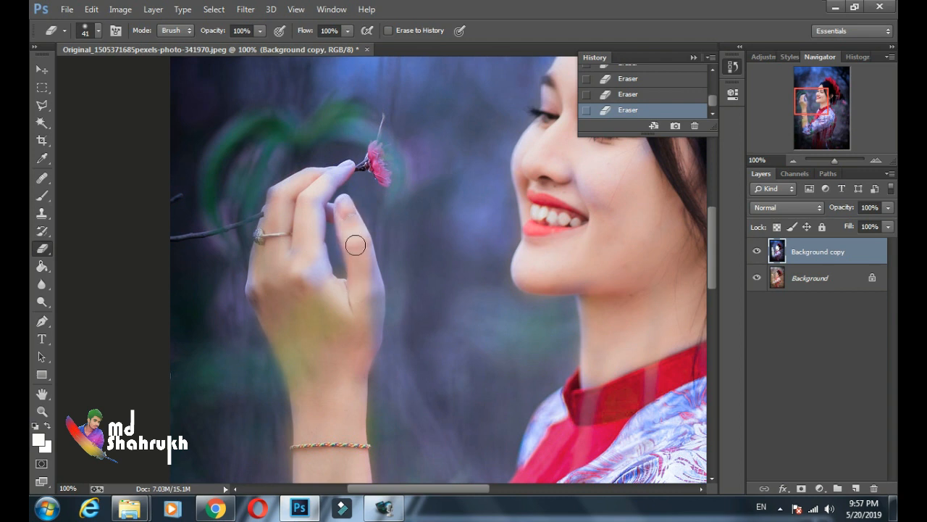
drag(364, 262, 370, 318)
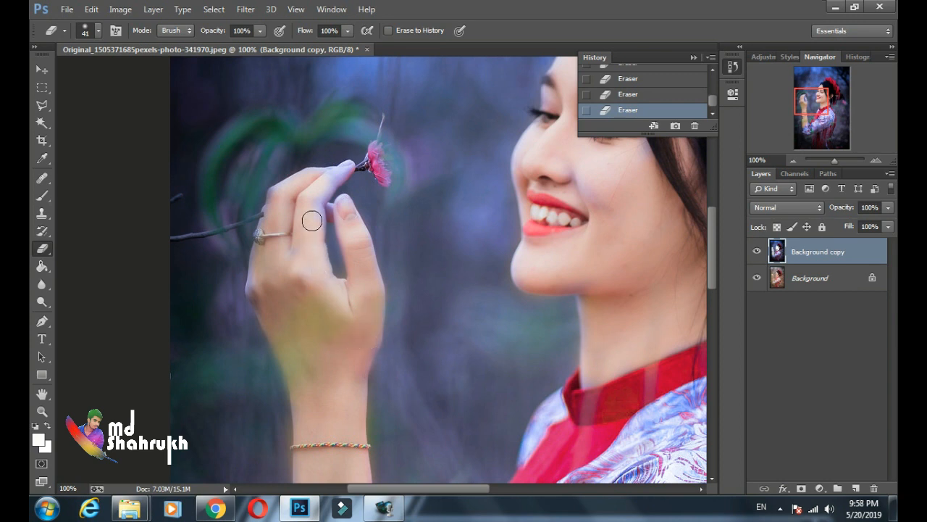
mouse_move(311, 220)
mouse_down()
mouse_move(339, 172)
mouse_move(272, 216)
mouse_move(258, 303)
mouse_up()
key(ctrl+minus)
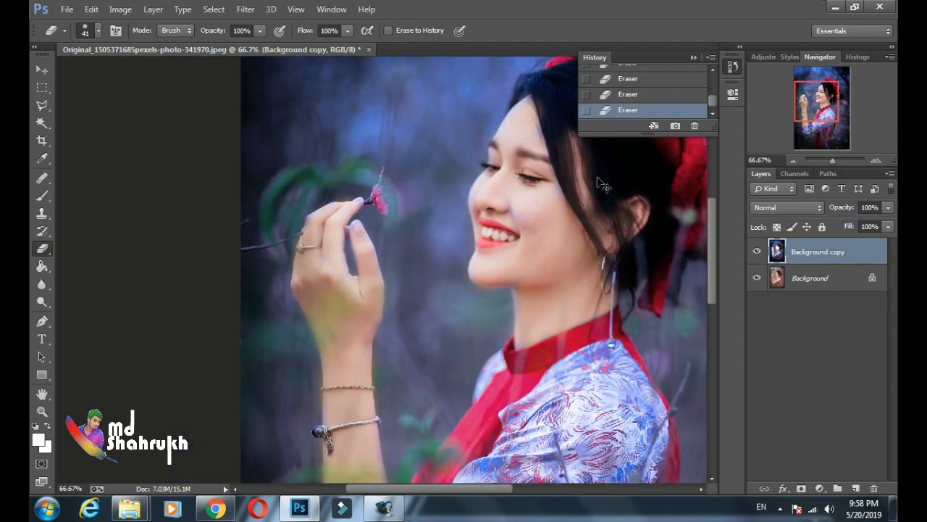
Add a new empty layer above Background copy and set the foreground colour to near-white #fbfafa
key(ctrl+minus)
key(ctrl+minus)
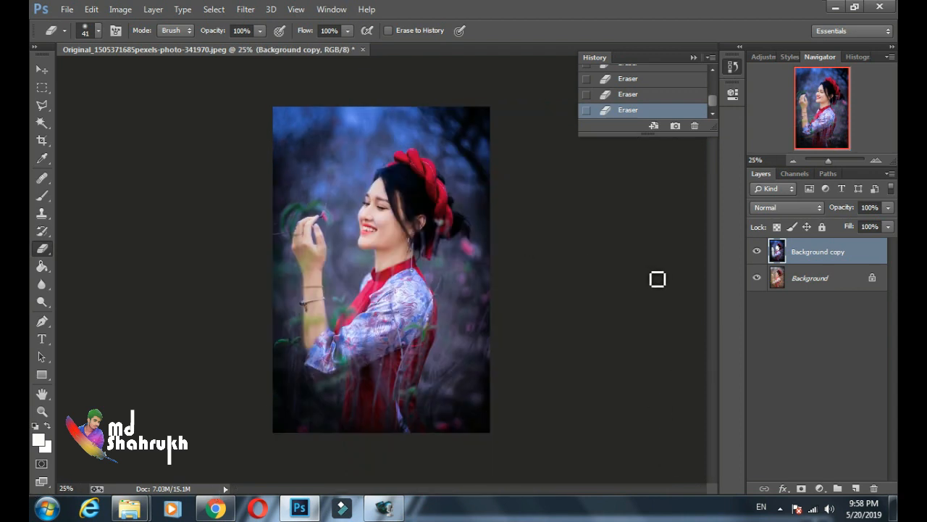
key(ctrl+plus)
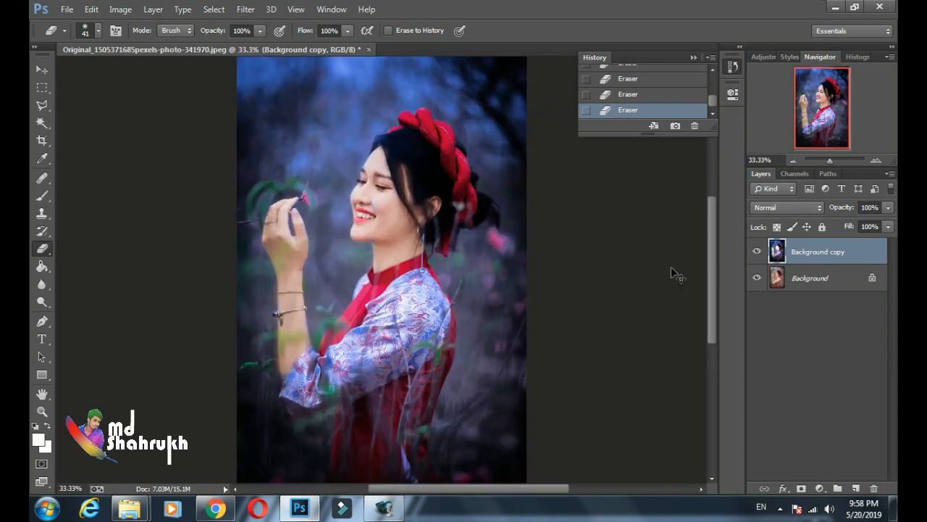
key(ctrl+minus)
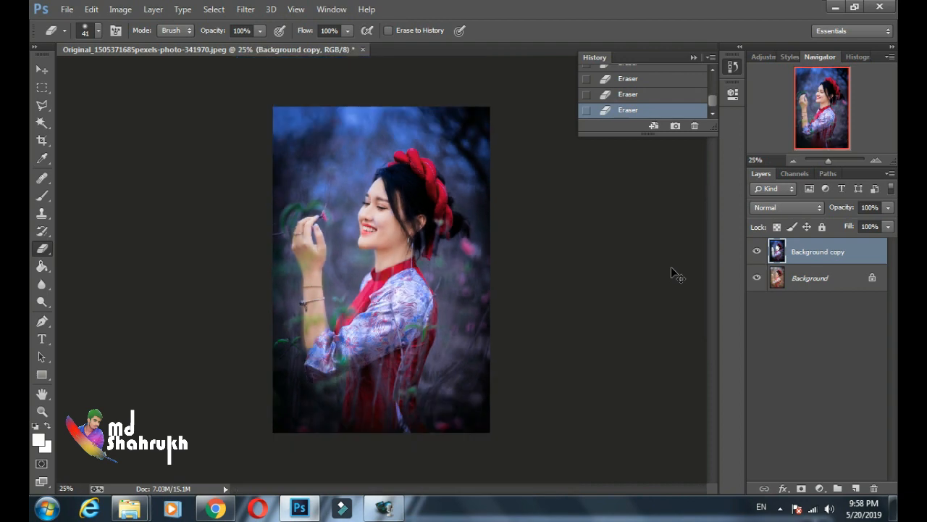
click(890, 175)
click(674, 333)
click(855, 488)
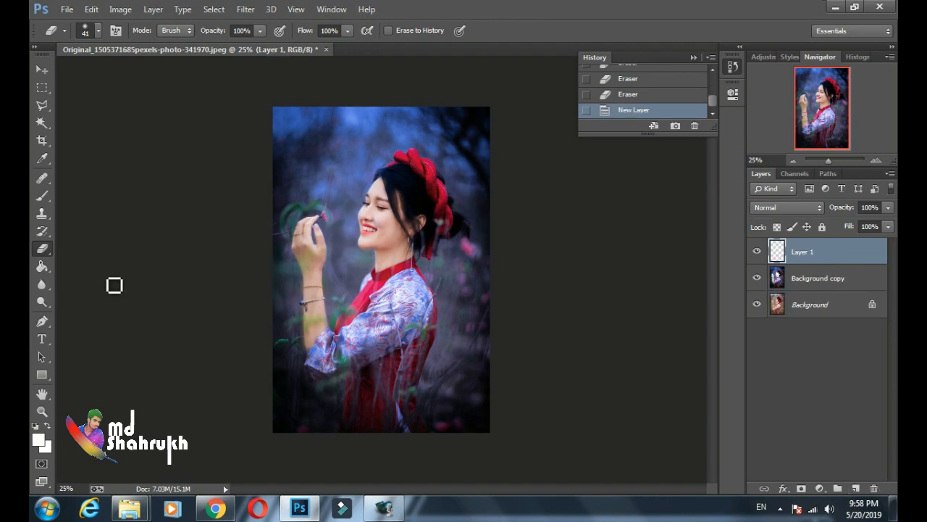
click(40, 442)
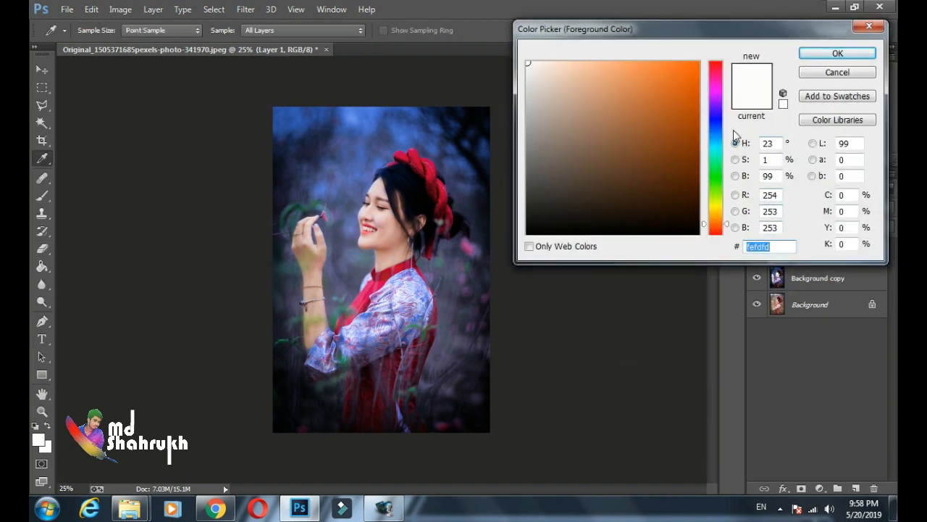
key(Return)
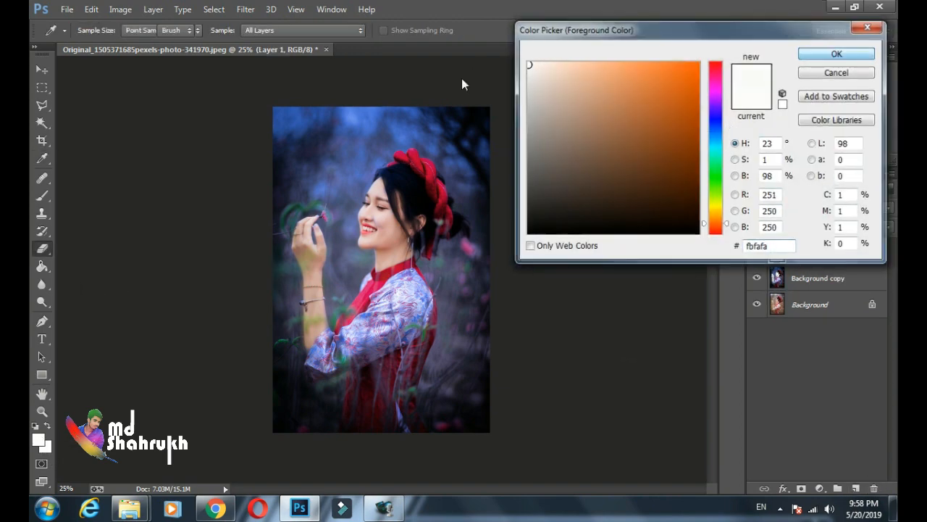
right_click(322, 211)
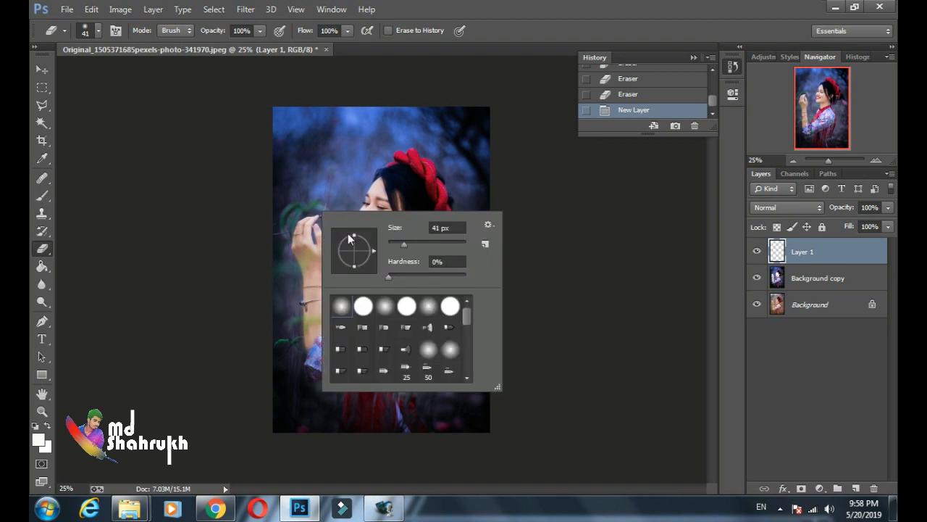
drag(395, 244, 392, 244)
click(319, 168)
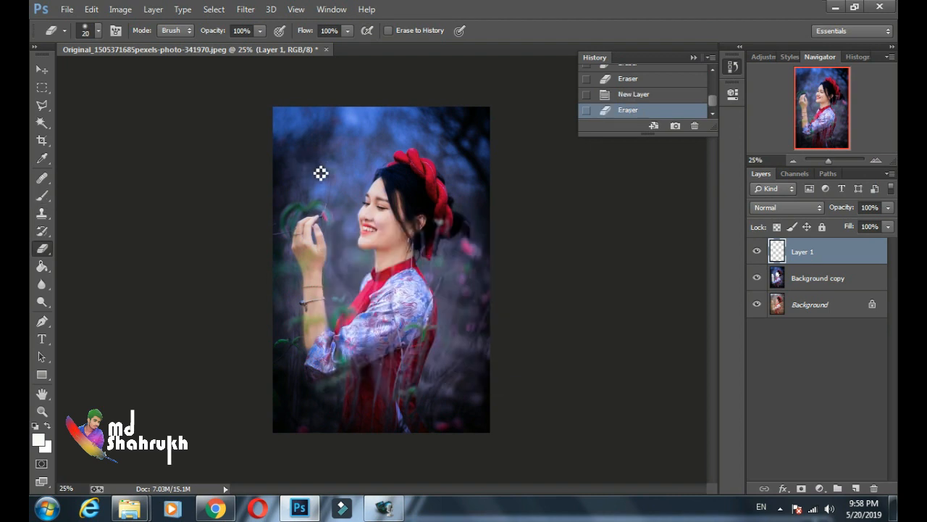
click(695, 127)
key(Return)
Set the Brush size to 24 px and dab white snow dots over the blue background, raised hand, collar and area behind the shoulder
click(44, 196)
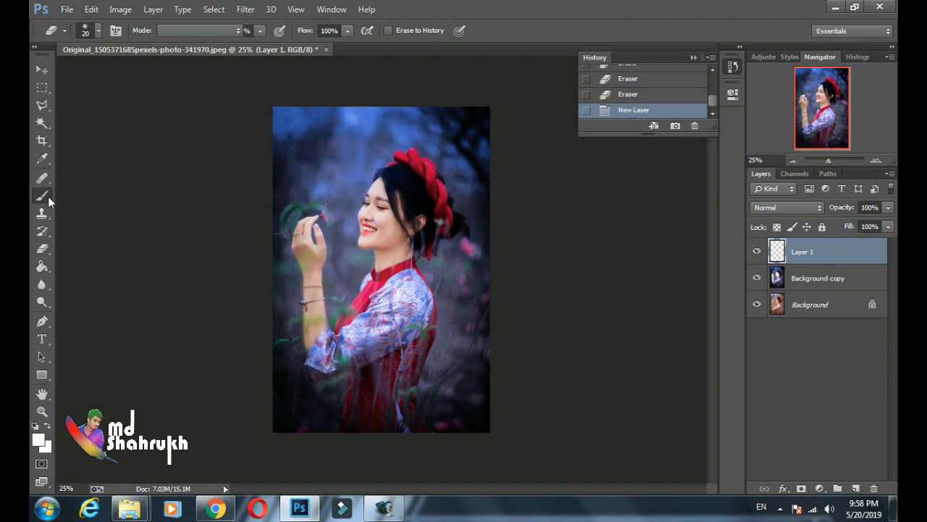
right_click(305, 168)
click(390, 203)
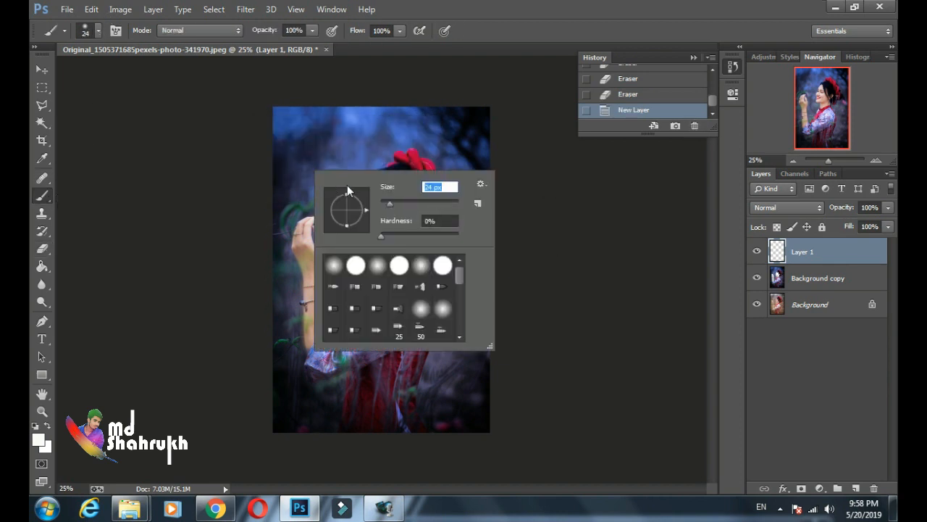
click(298, 139)
click(335, 142)
click(339, 175)
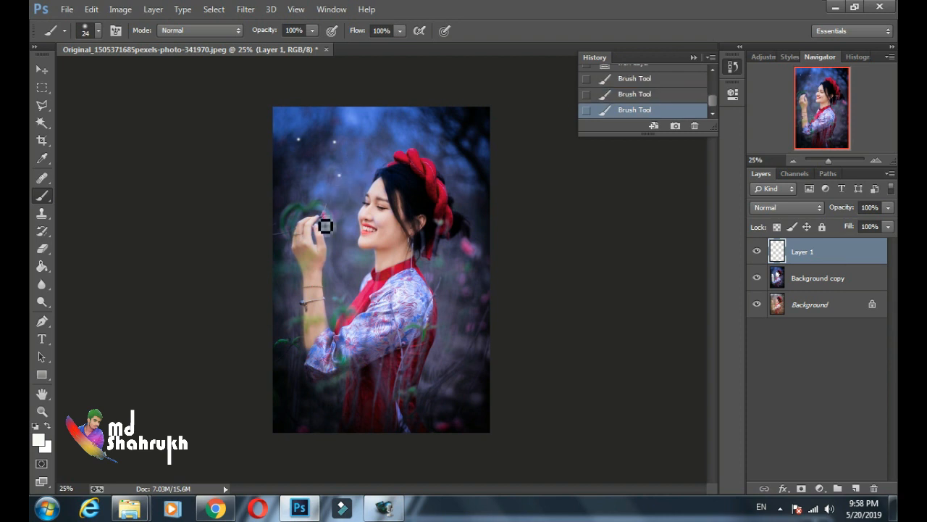
click(316, 218)
click(317, 260)
click(346, 276)
click(378, 286)
click(444, 299)
click(456, 273)
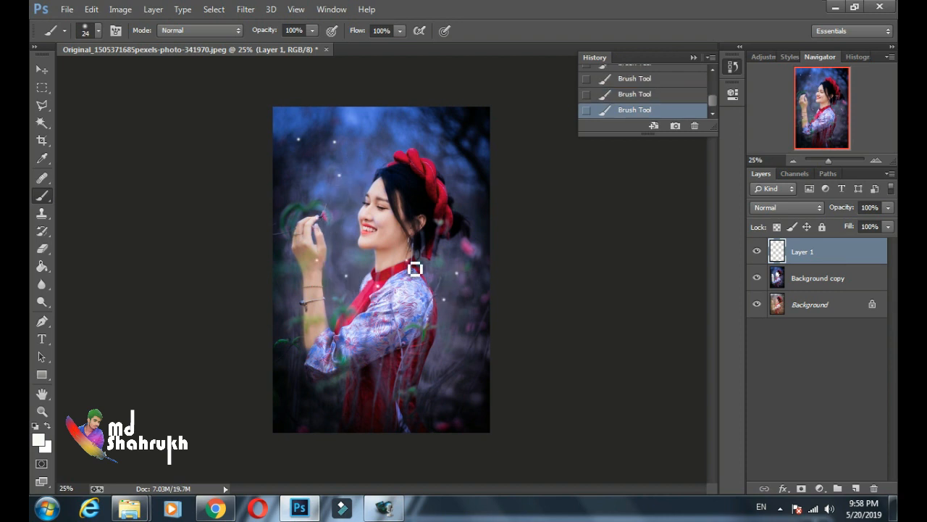
Dab white snow dots above and behind the head, beside the forearm and along the lower part of the portrait
click(402, 146)
click(453, 122)
click(467, 168)
click(459, 201)
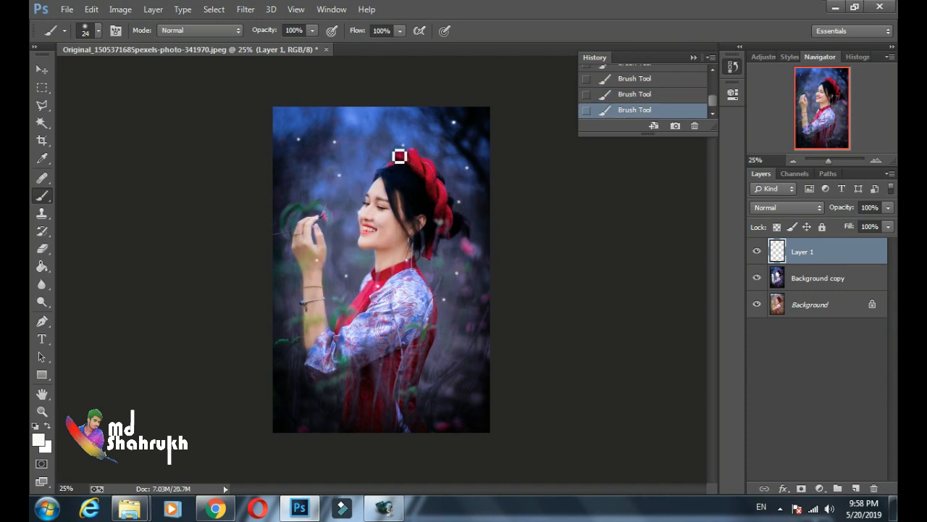
click(303, 318)
click(281, 297)
click(285, 372)
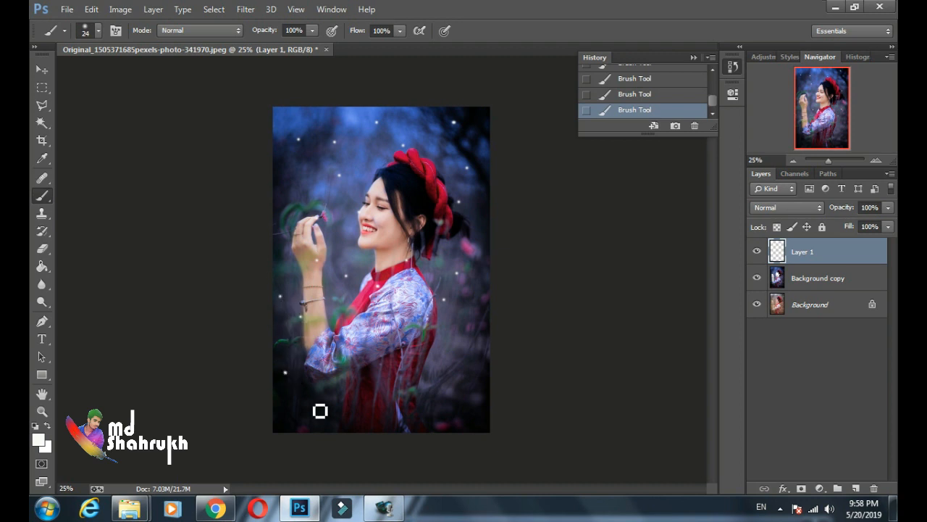
click(325, 407)
click(394, 419)
click(447, 401)
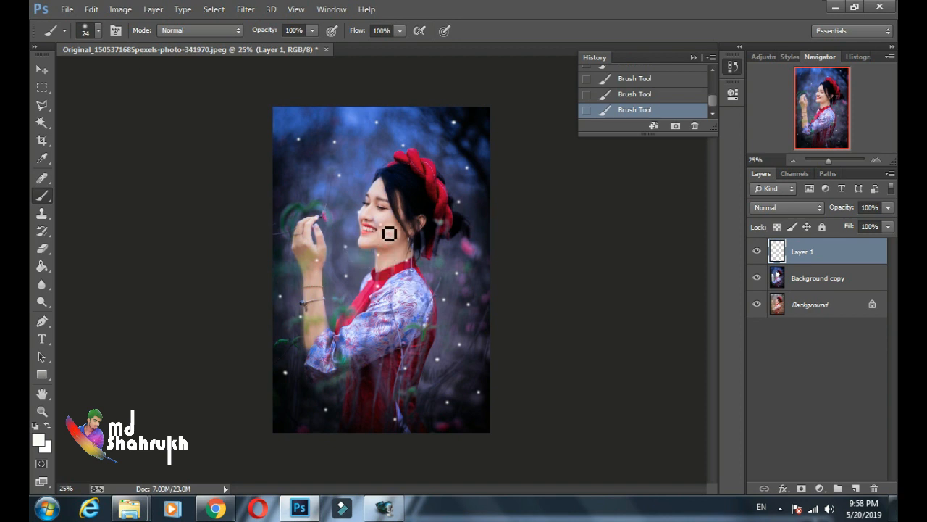
Fill gaps with more snow dots across the upper background, behind the hair, on the face and near the flower
click(297, 115)
click(290, 160)
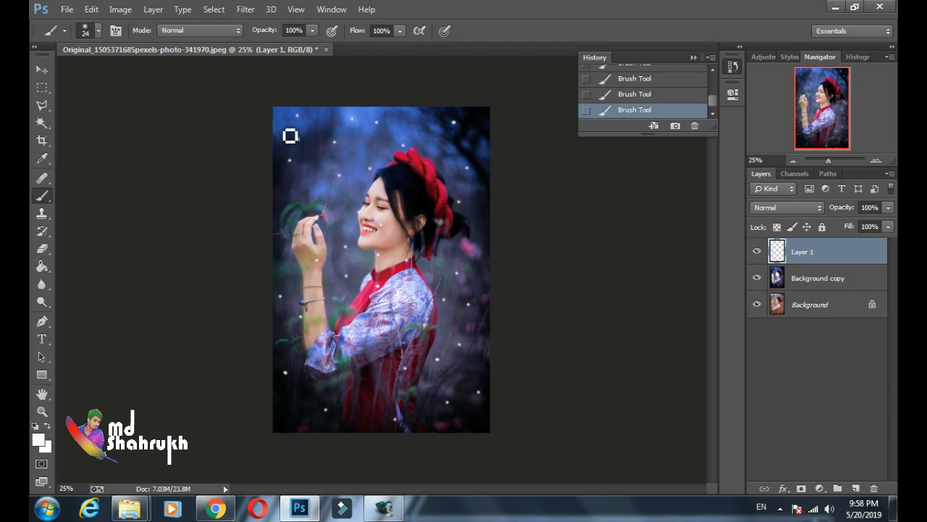
click(282, 127)
click(316, 136)
click(422, 128)
click(471, 212)
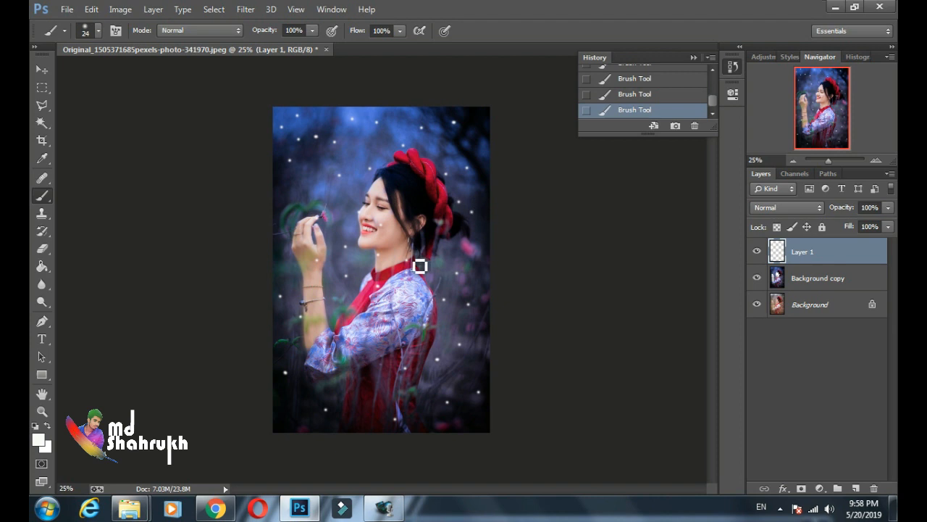
click(390, 230)
click(394, 193)
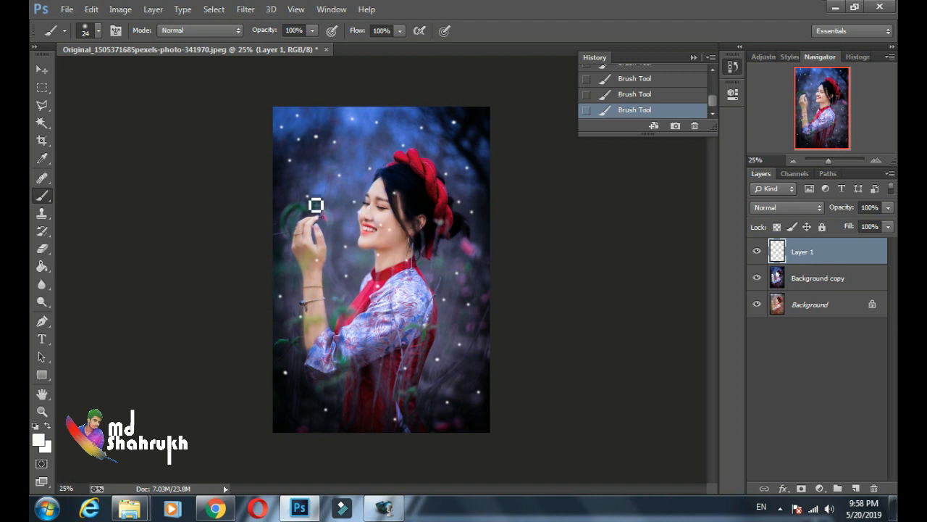
click(287, 189)
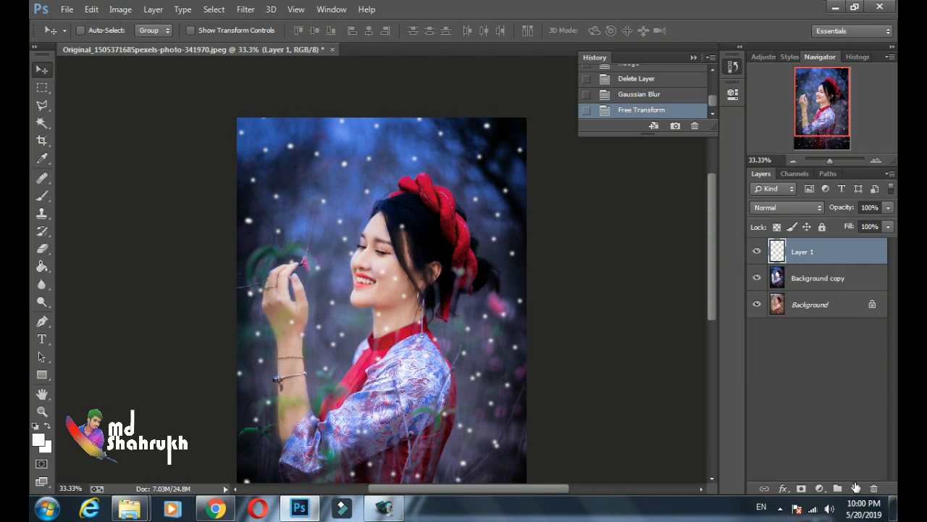
Add a new layer above Layer 1 and set the Brush size to 33 px for larger snow dots
click(864, 489)
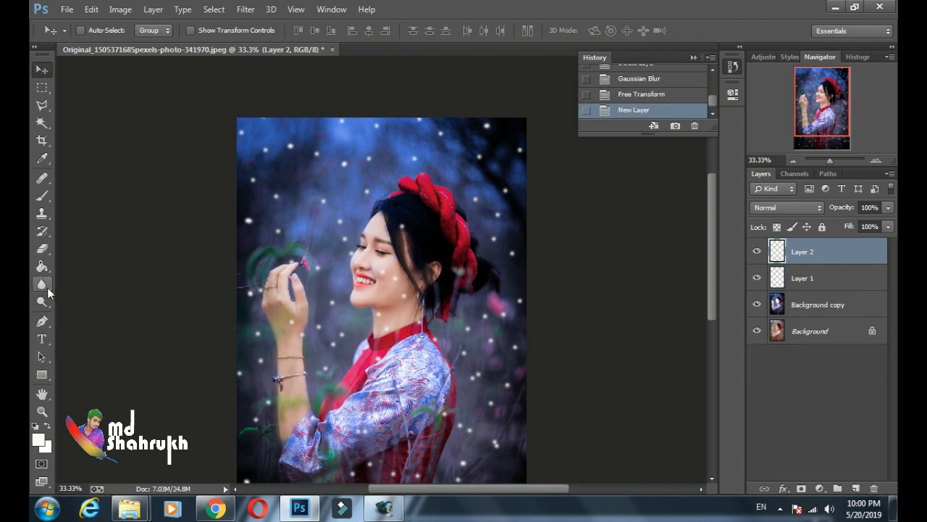
click(42, 196)
right_click(373, 242)
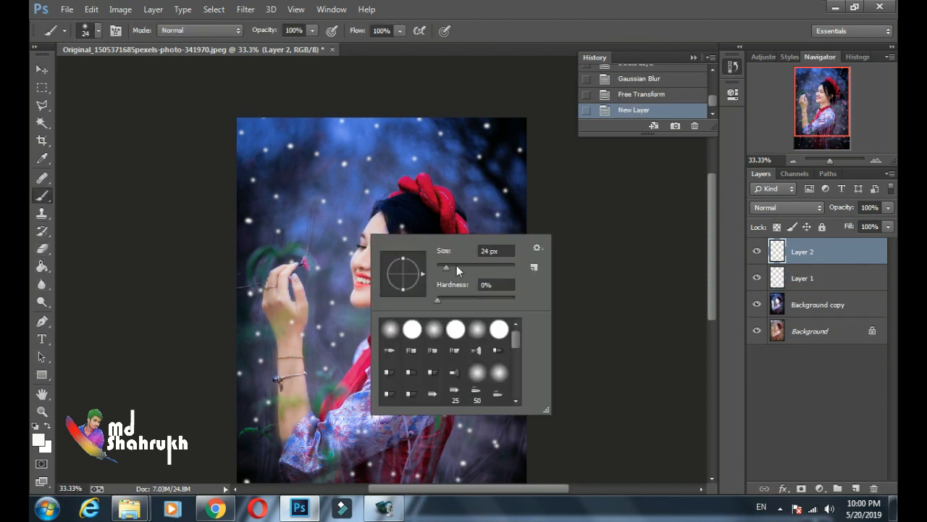
click(454, 267)
click(99, 33)
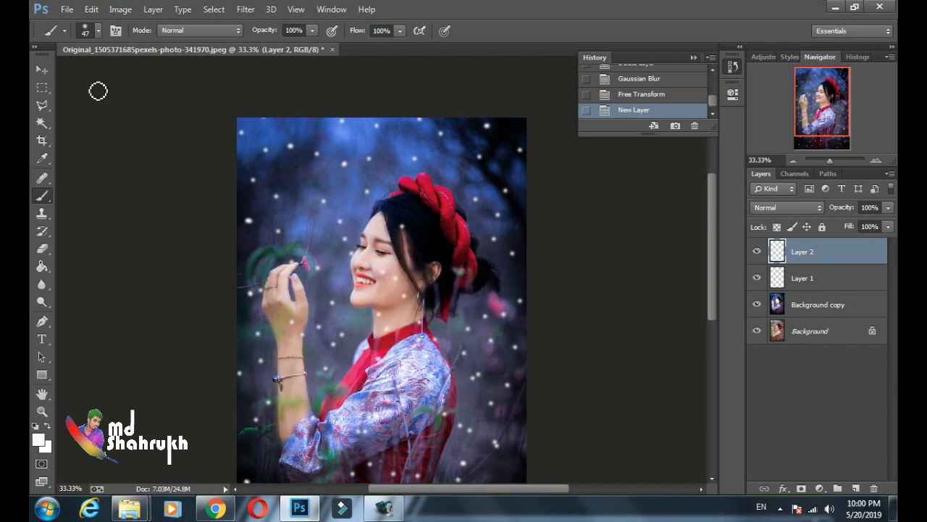
click(100, 32)
right_click(423, 219)
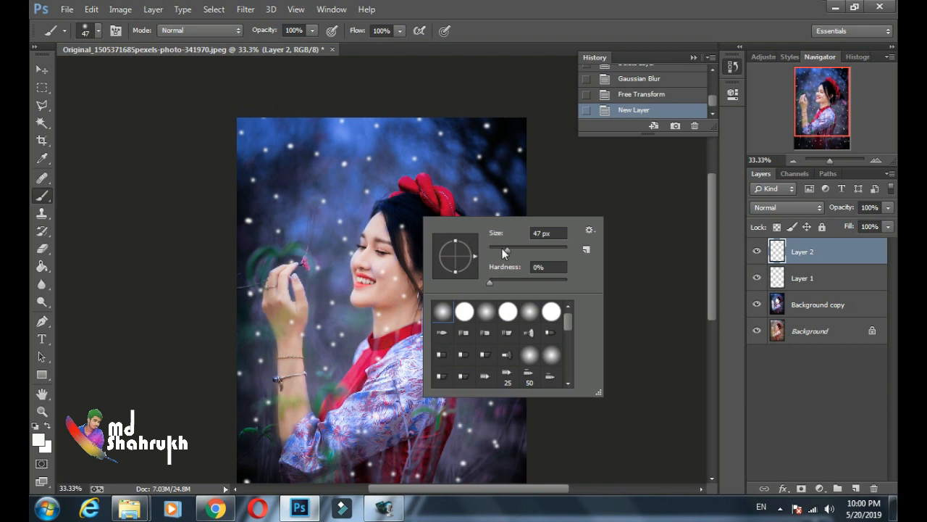
drag(504, 251, 501, 252)
Dab larger white snow dots on Layer 2 across the background, around the woman and down to the lower edge
click(384, 178)
click(339, 189)
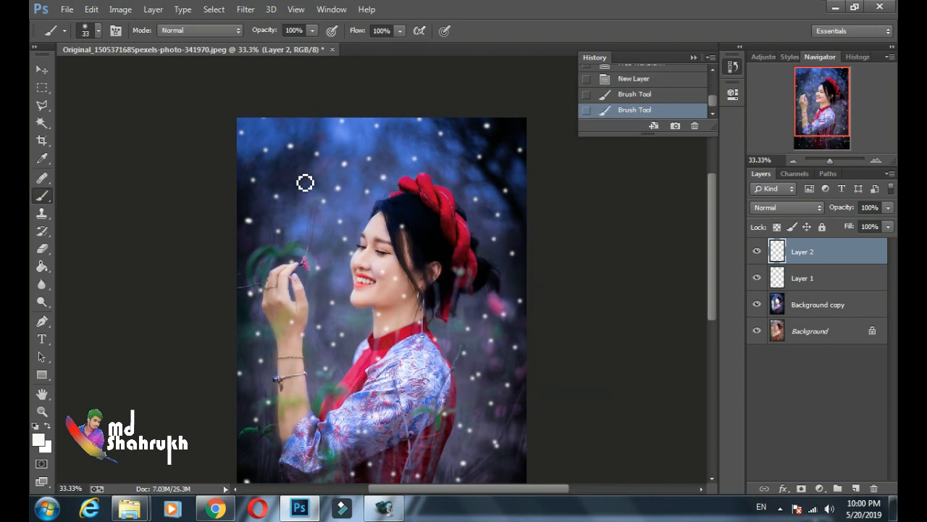
click(297, 175)
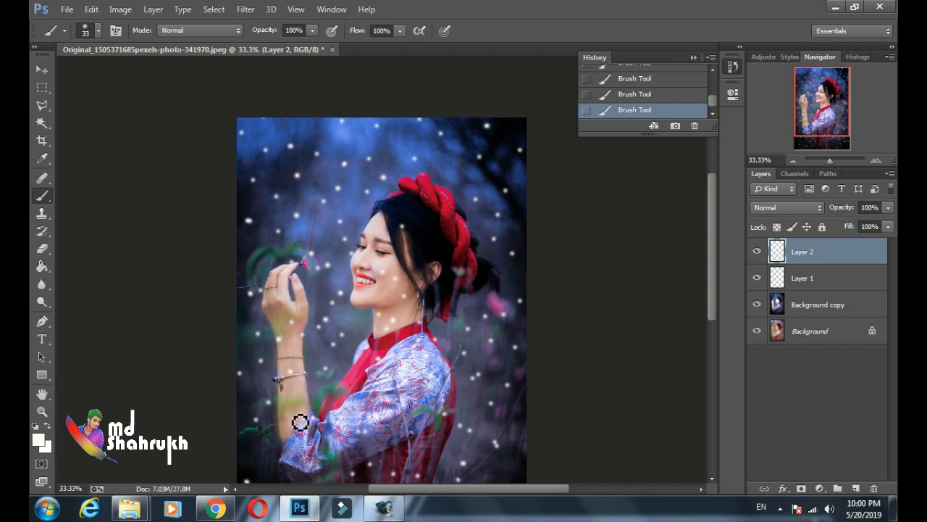
scroll(318, 405, down, 2)
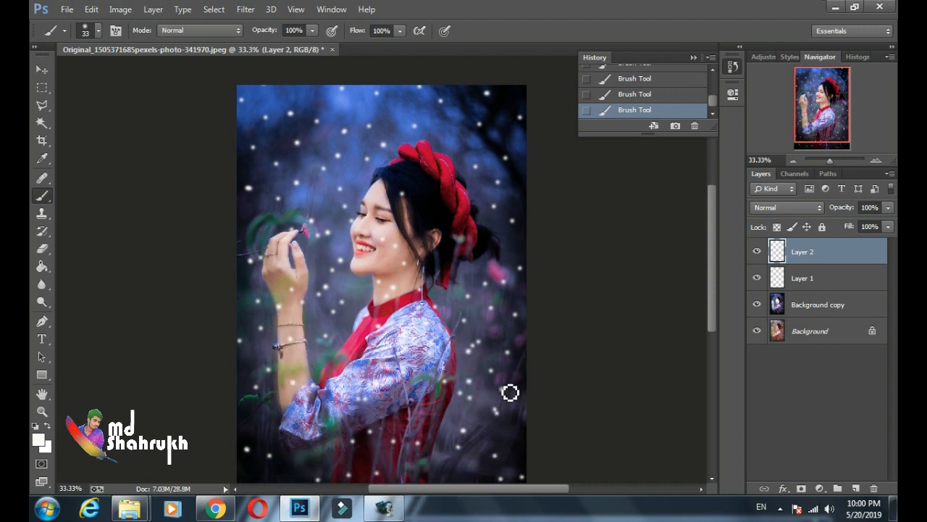
scroll(511, 290, down, 2)
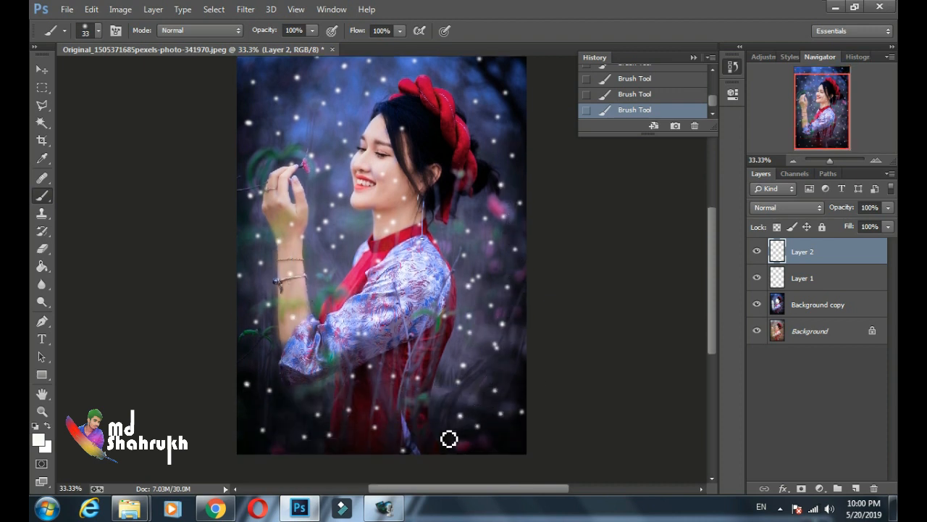
click(253, 414)
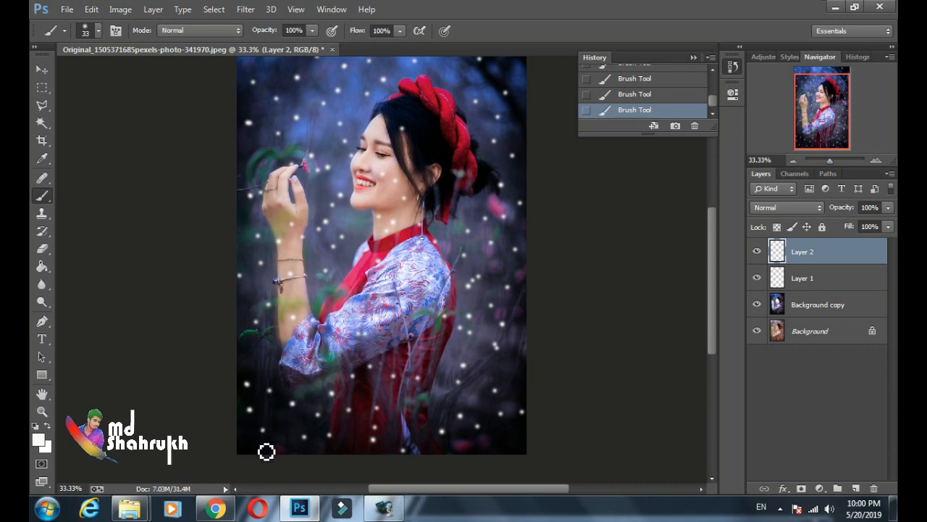
click(262, 447)
click(258, 361)
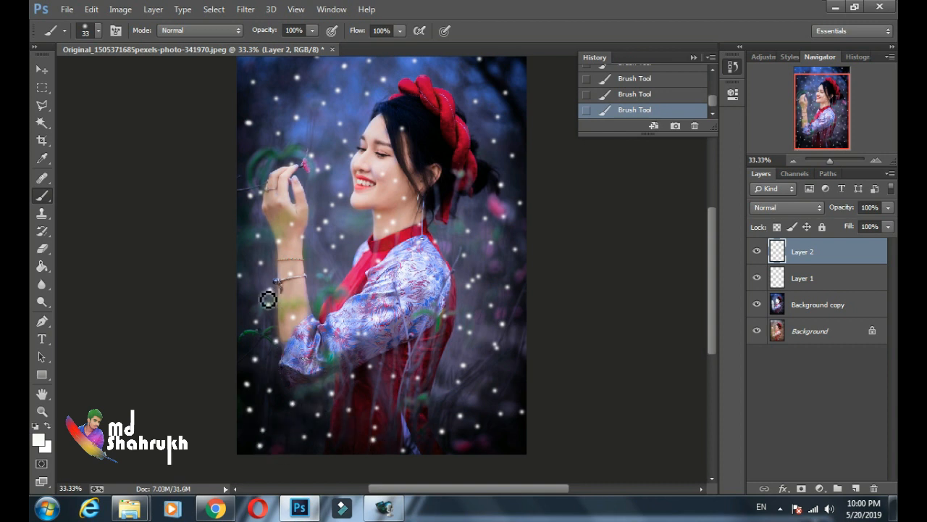
scroll(366, 121, up, 2)
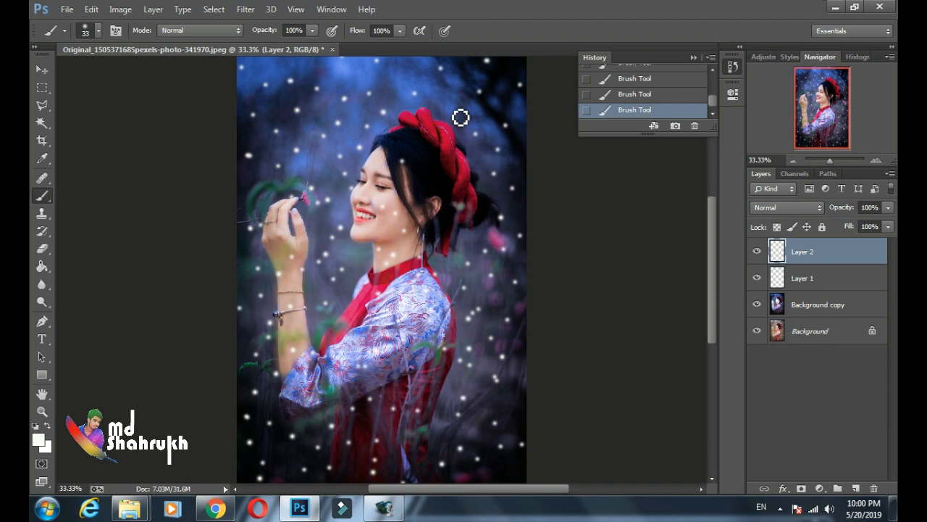
Reduce the opacity of Layer 2 to 78%
key(ctrl+minus)
key(ctrl+minus)
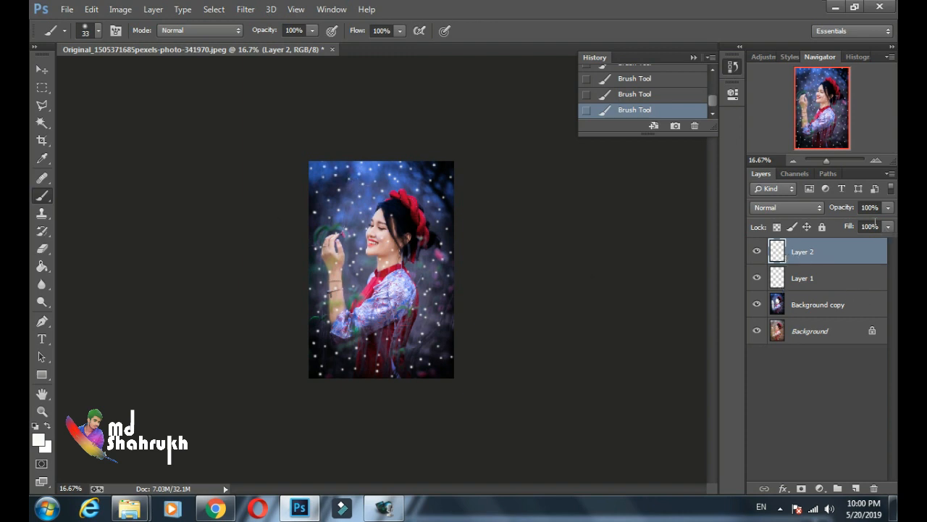
click(889, 208)
click(873, 226)
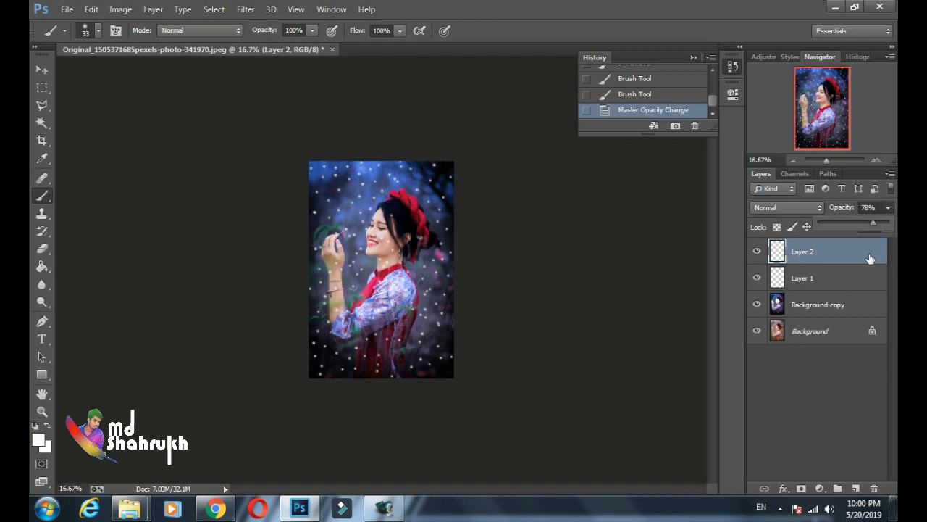
Set the opacity of Layer 1 to 69% and return Layer 2 to 100% opacity
click(857, 279)
click(869, 223)
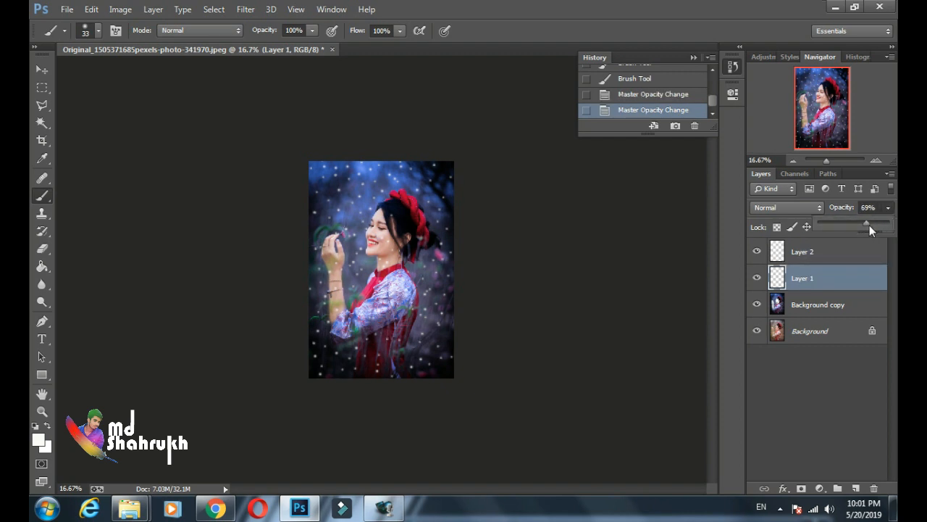
click(855, 243)
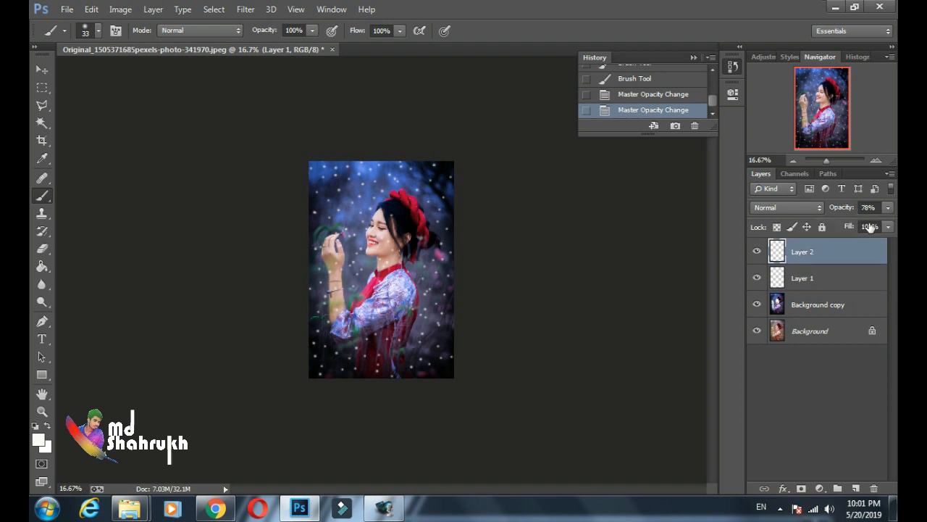
drag(894, 227, 895, 227)
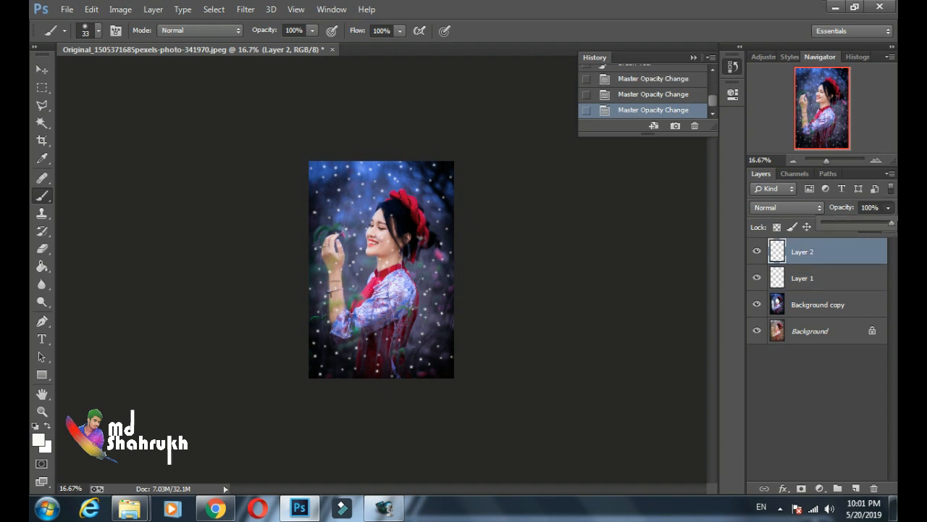
Flatten the image so the snow layers and the retouched portrait merge into one Background layer
key(ctrl+plus)
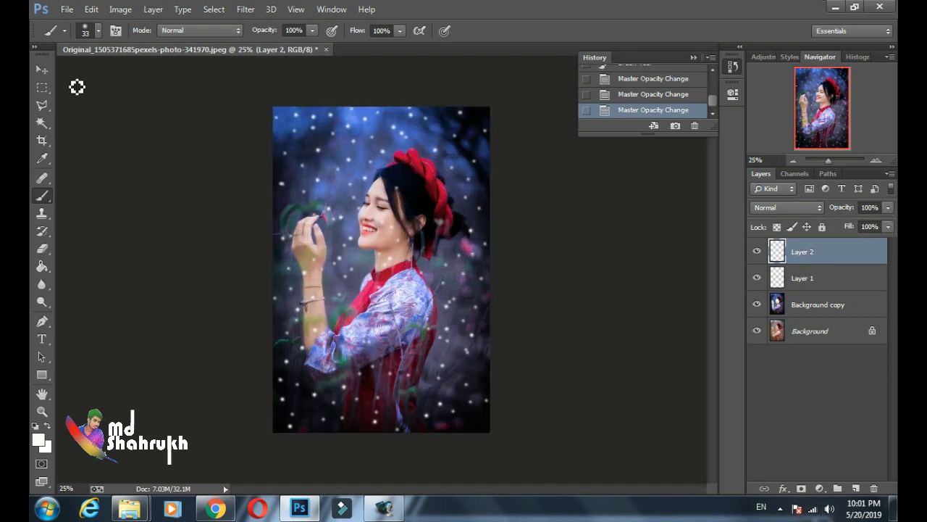
click(41, 70)
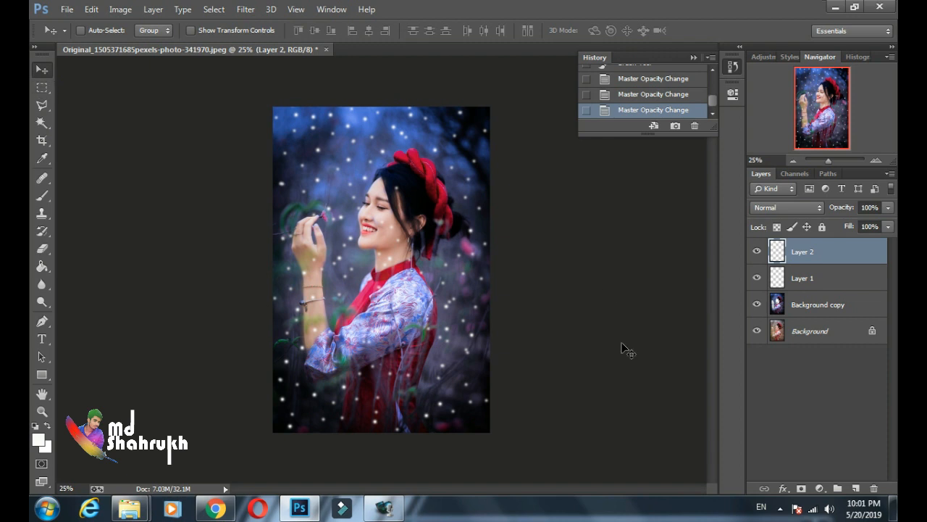
click(891, 175)
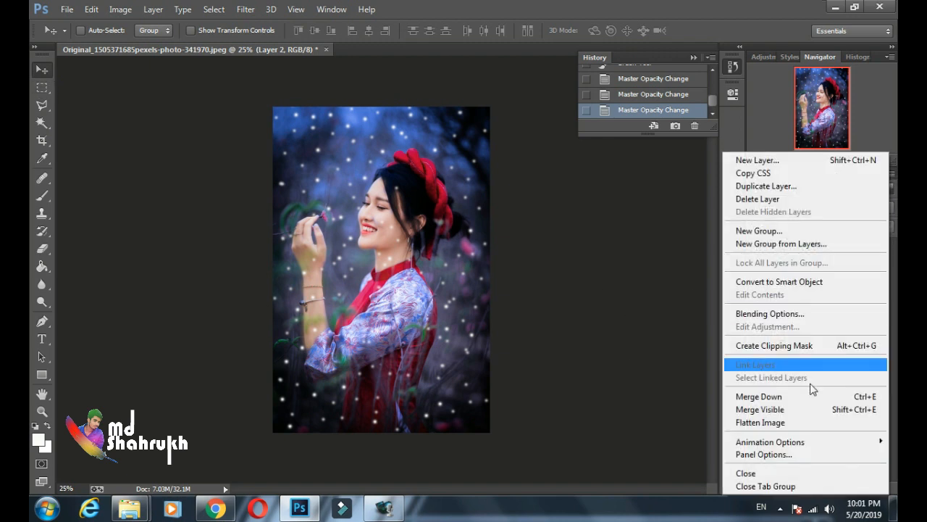
click(782, 424)
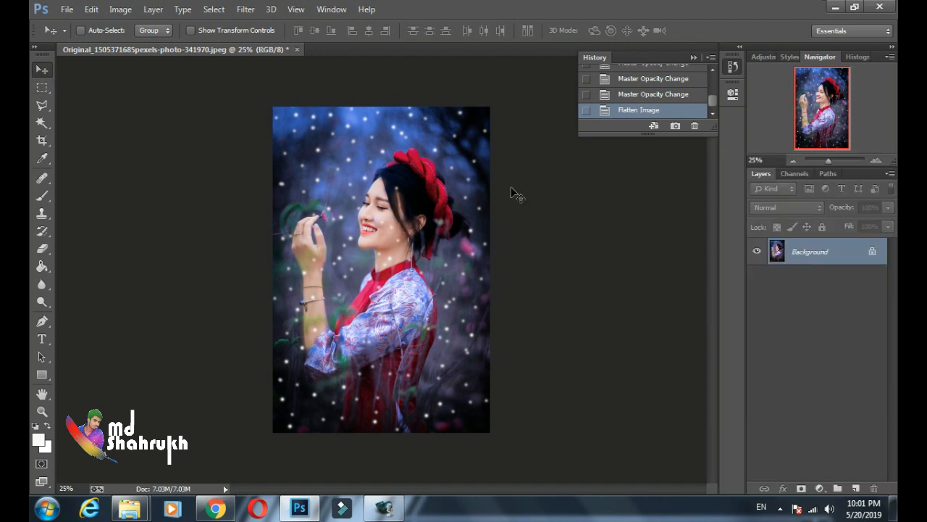
Start saving the flattened portrait
click(66, 10)
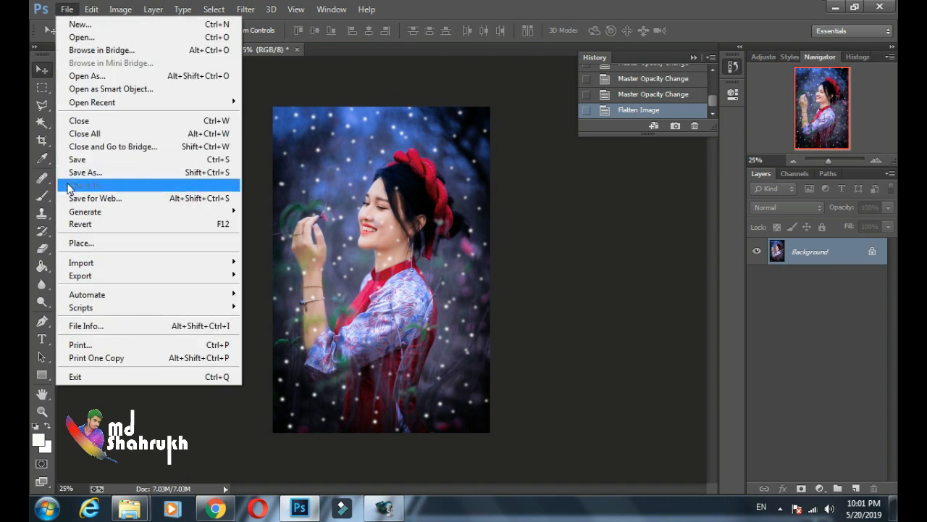